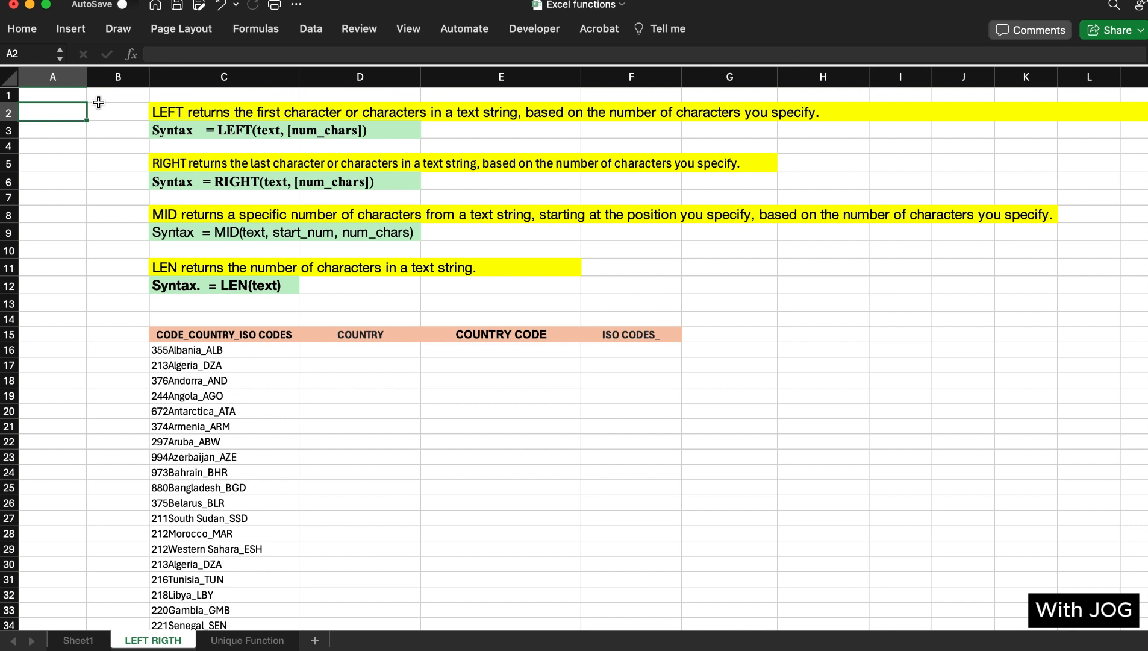
Look through the examples on the Unique Function sheet, from the UNIQUE syntax notes to Example 3
mouse_move(235, 645)
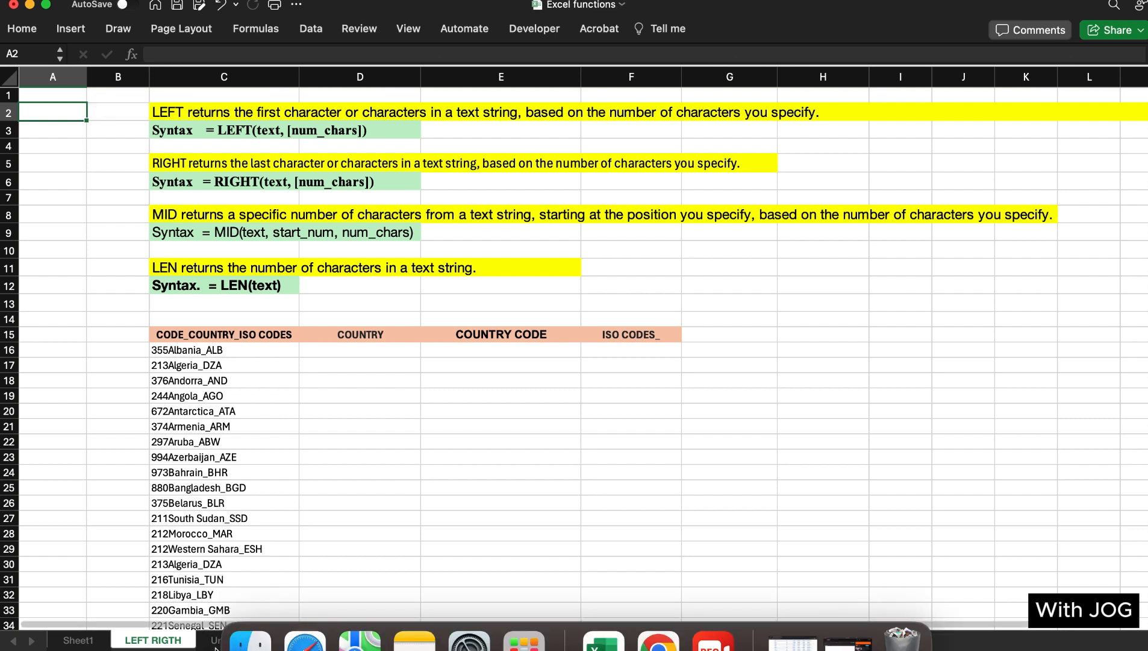
click(236, 641)
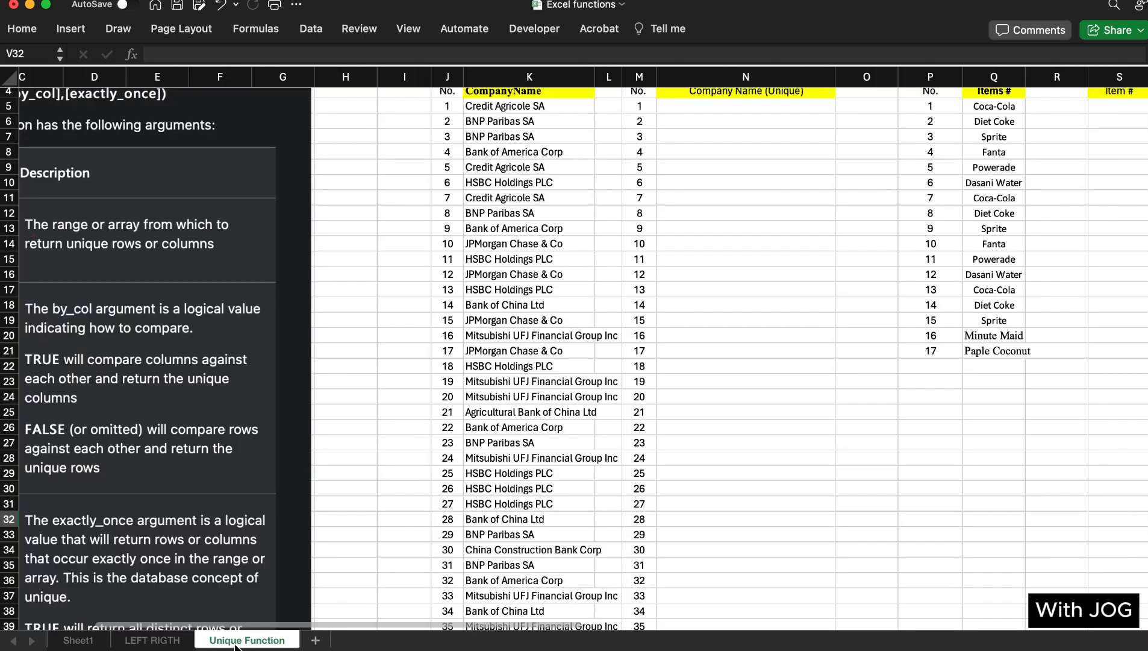
scroll(380, 542, up, 3)
scroll(380, 542, left, 5)
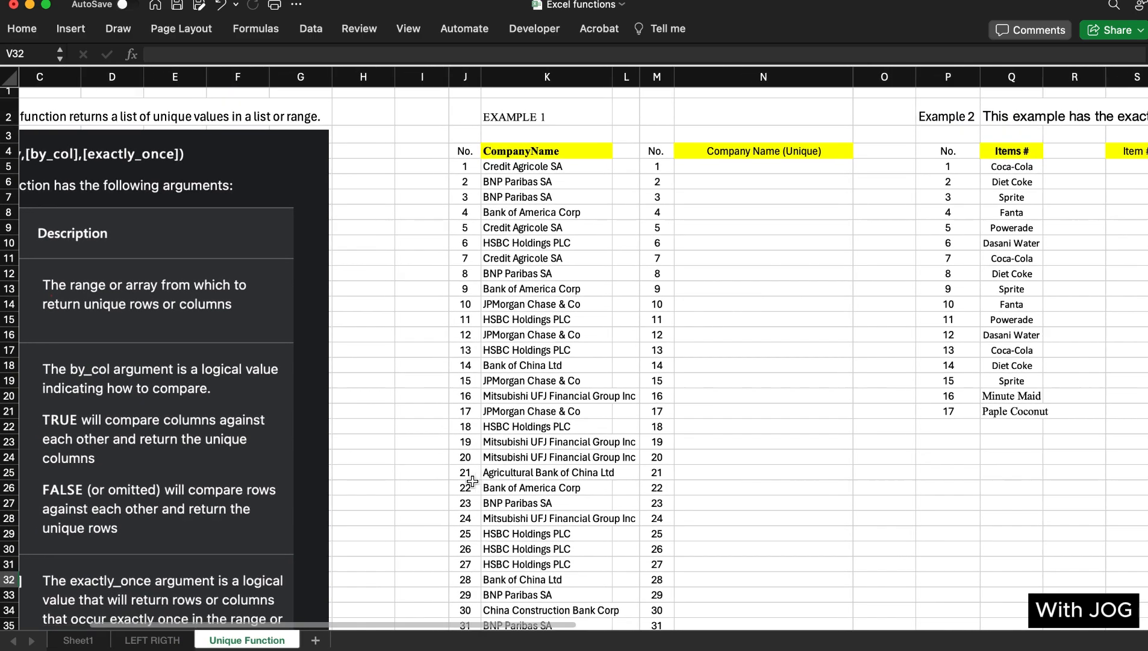
scroll(472, 481, right, 10)
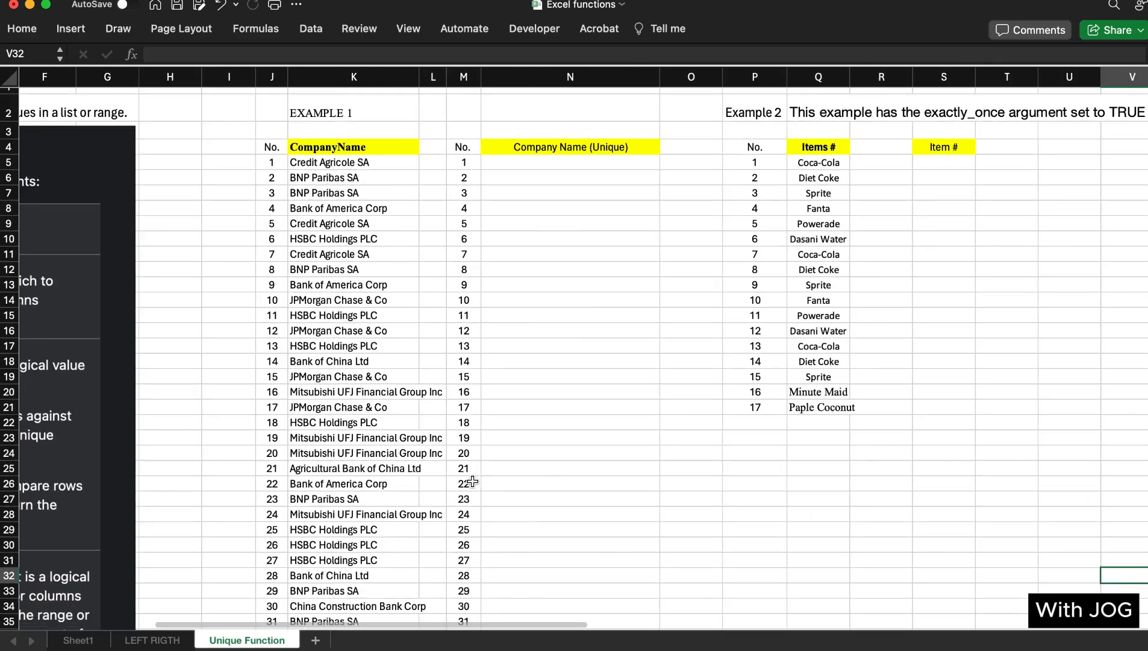
scroll(472, 481, up, 1)
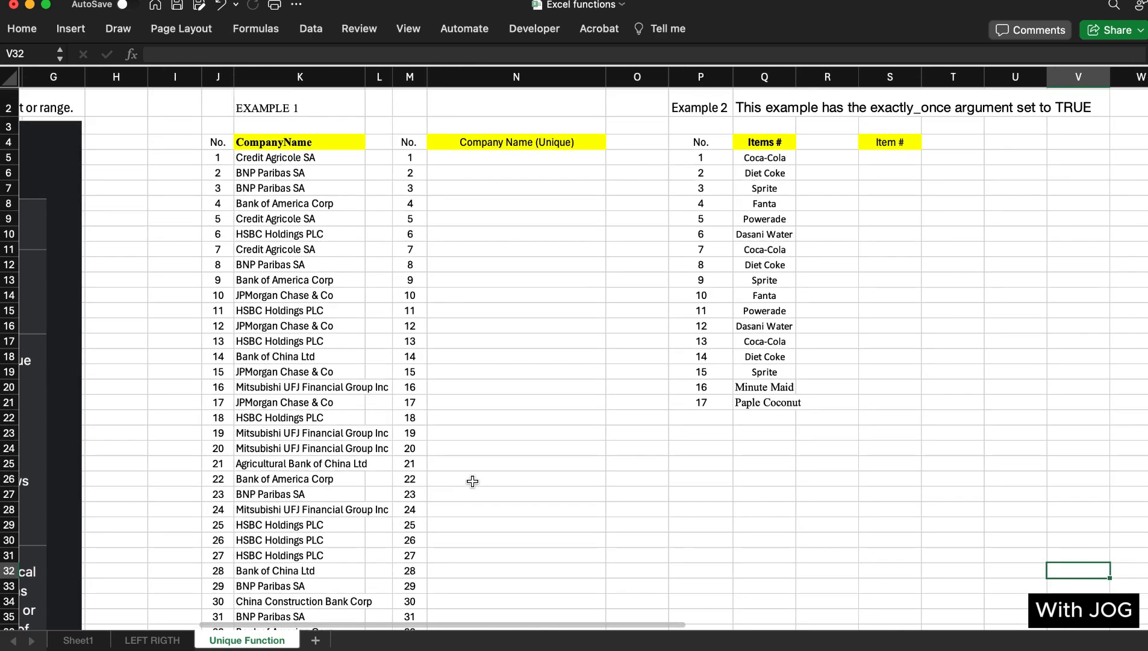
scroll(472, 481, right, 8)
scroll(472, 481, right, 5)
scroll(472, 481, left, 12)
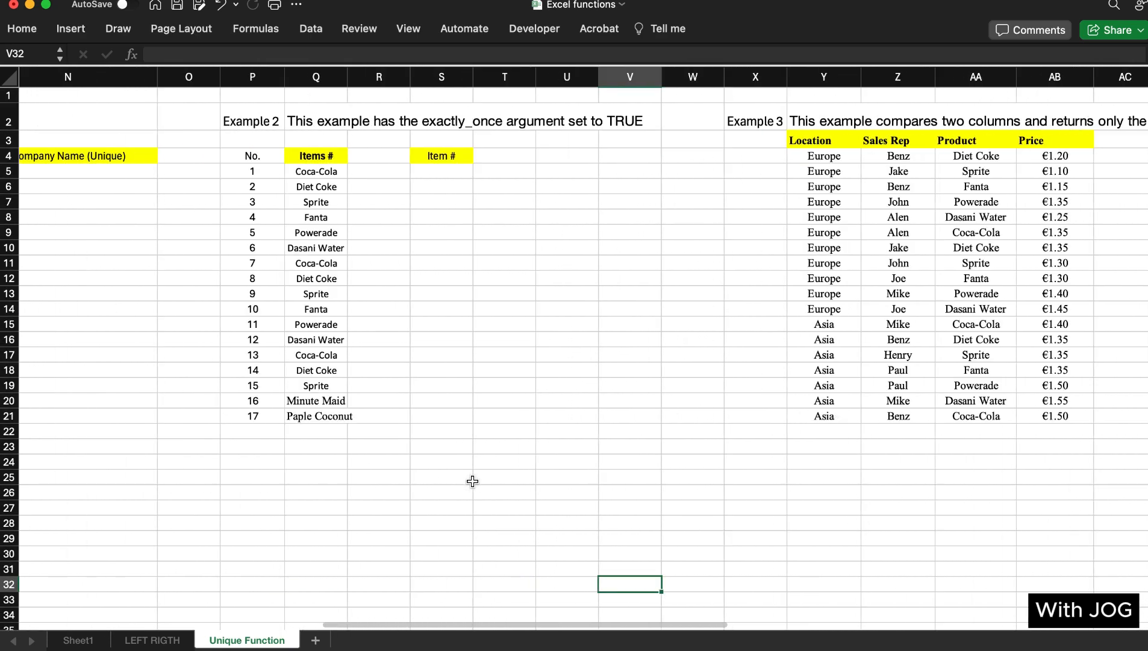
scroll(472, 480, left, 8)
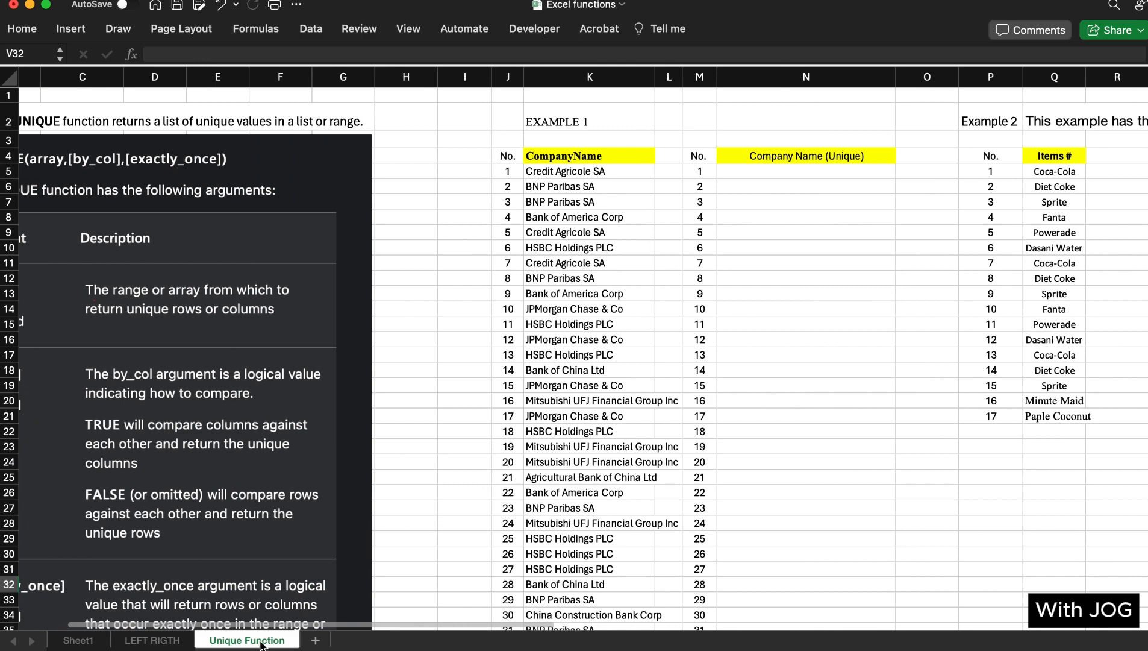
Return to the LEFT RIGTH sheet and review the combined code, COUNTRY, COUNTRY CODE and ISO CODES_ column headers
click(154, 640)
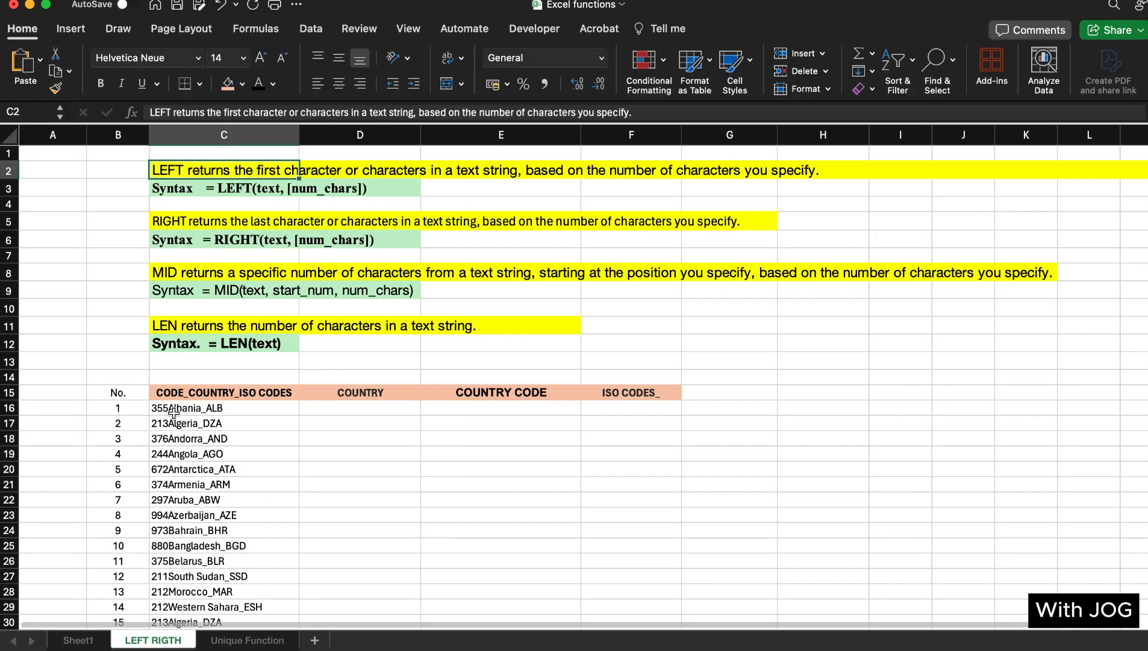
click(344, 389)
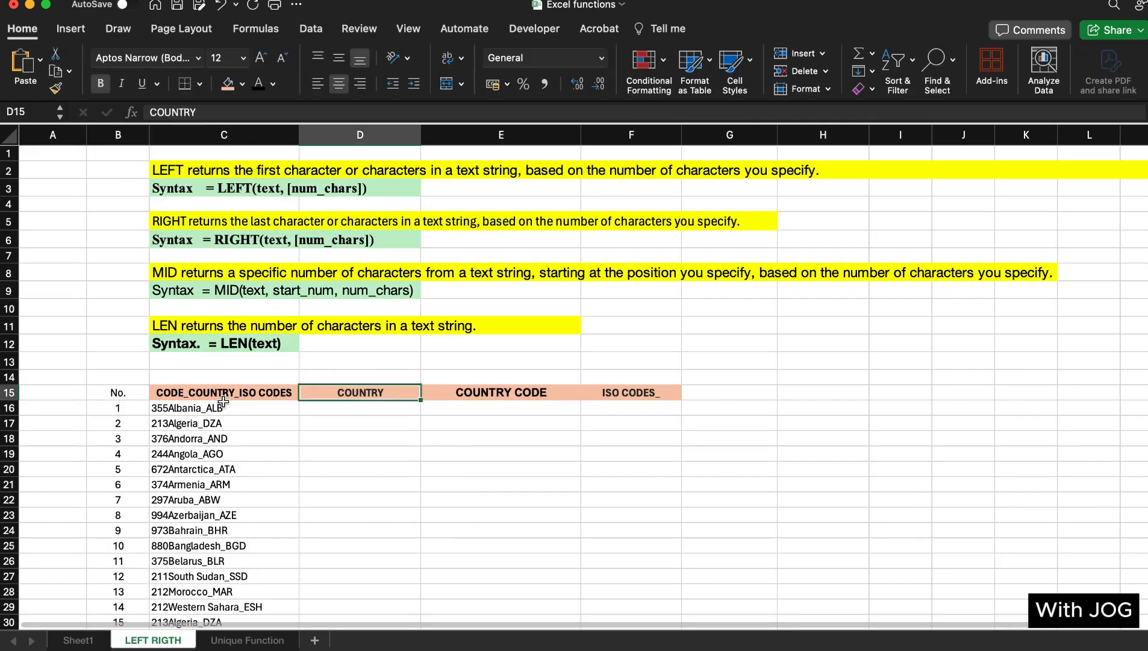
click(189, 396)
click(344, 395)
click(471, 391)
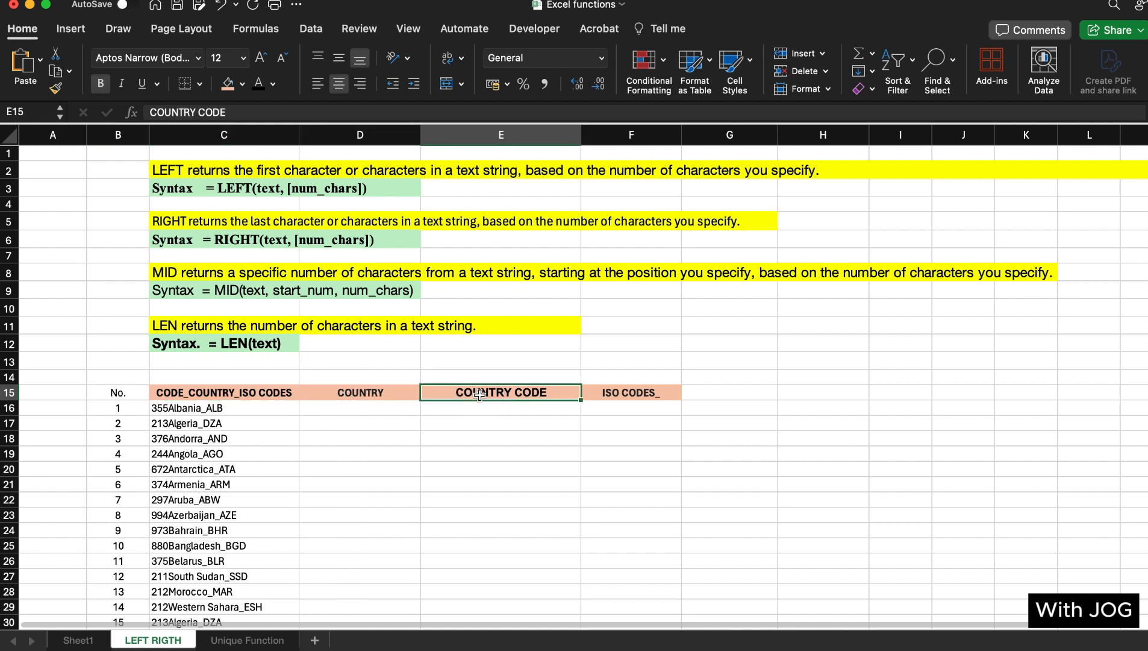
click(624, 392)
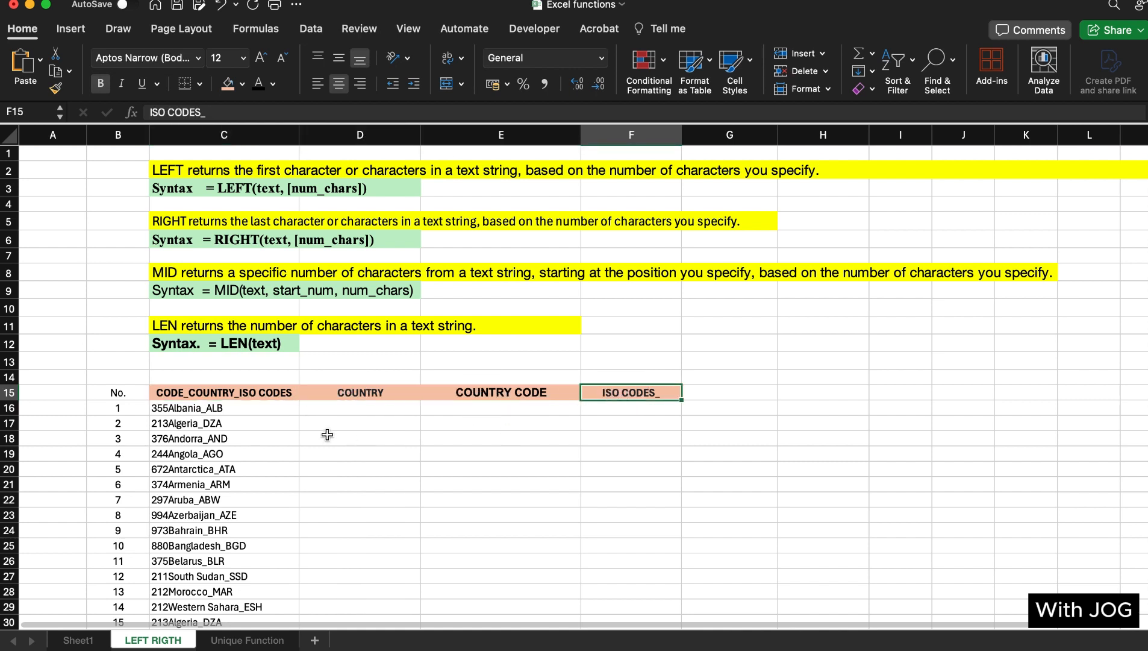
Examine the combined code, country and ISO entries one by one from C16 down to C27
click(168, 409)
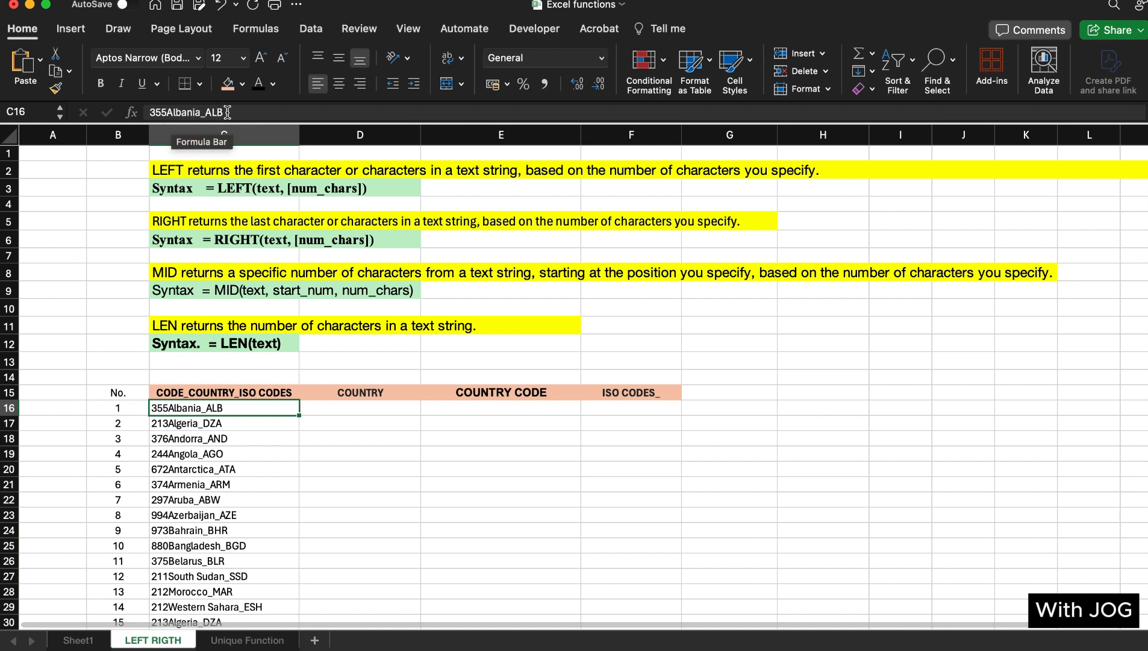
click(168, 424)
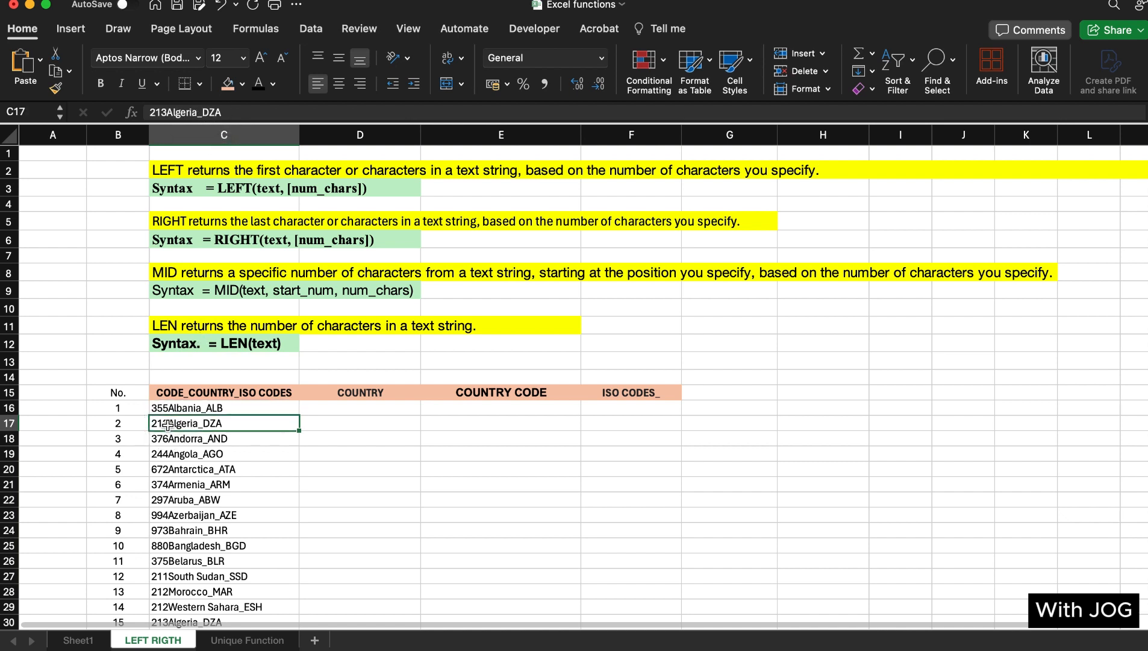
key(Down)
key(Down)
key(Down)
key(Down)
key(Down)
key(Down)
key(Down)
key(Down)
key(Down)
key(Down)
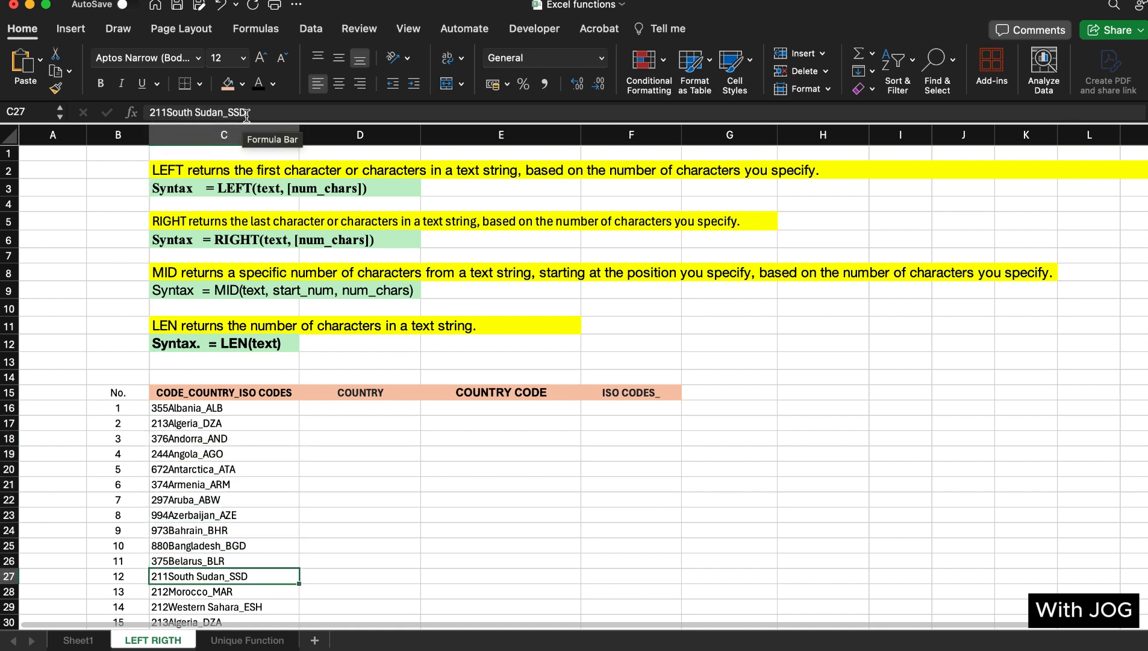
Compare the combined text in C16 with the country, country code and ISO code cells of the same row
click(188, 414)
click(333, 410)
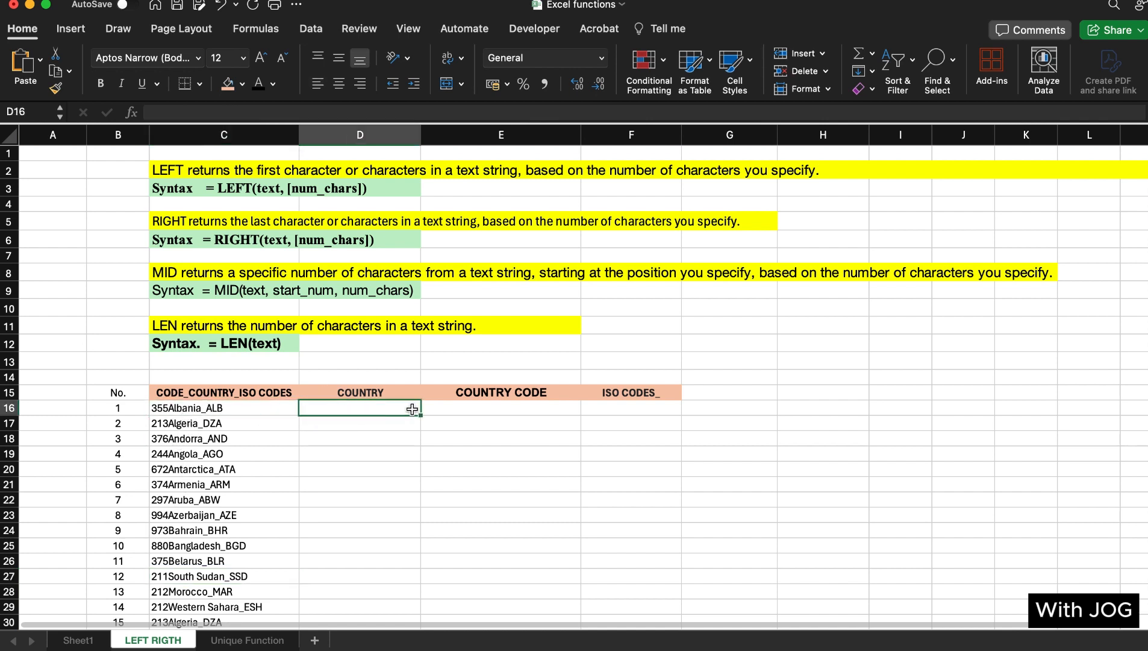
click(457, 409)
click(602, 409)
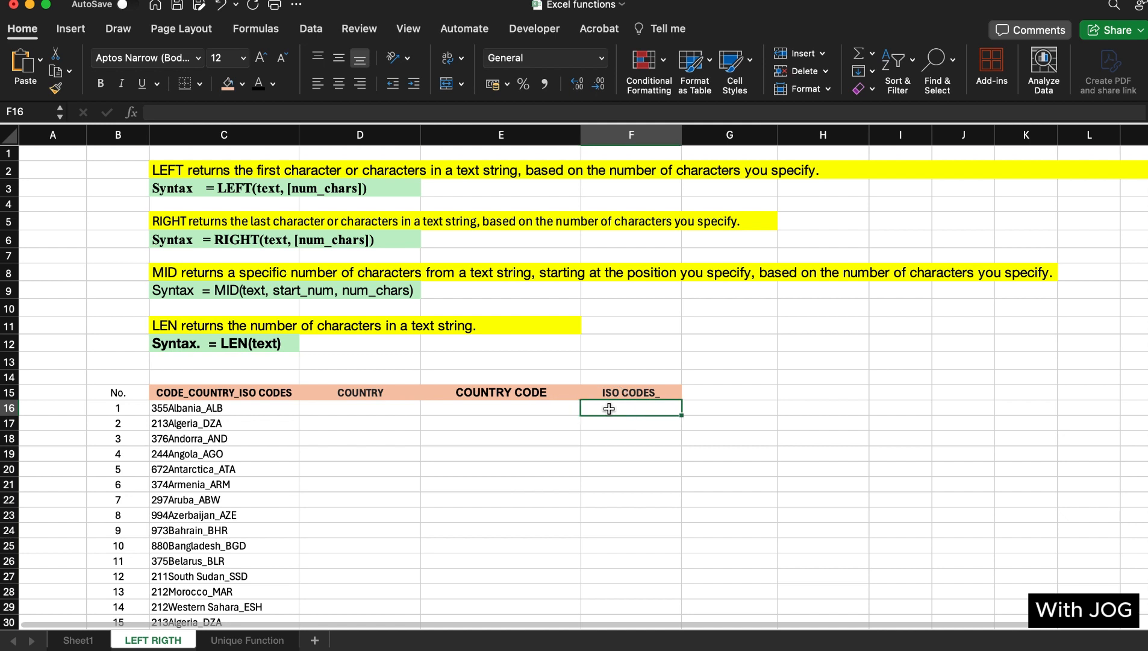
click(179, 411)
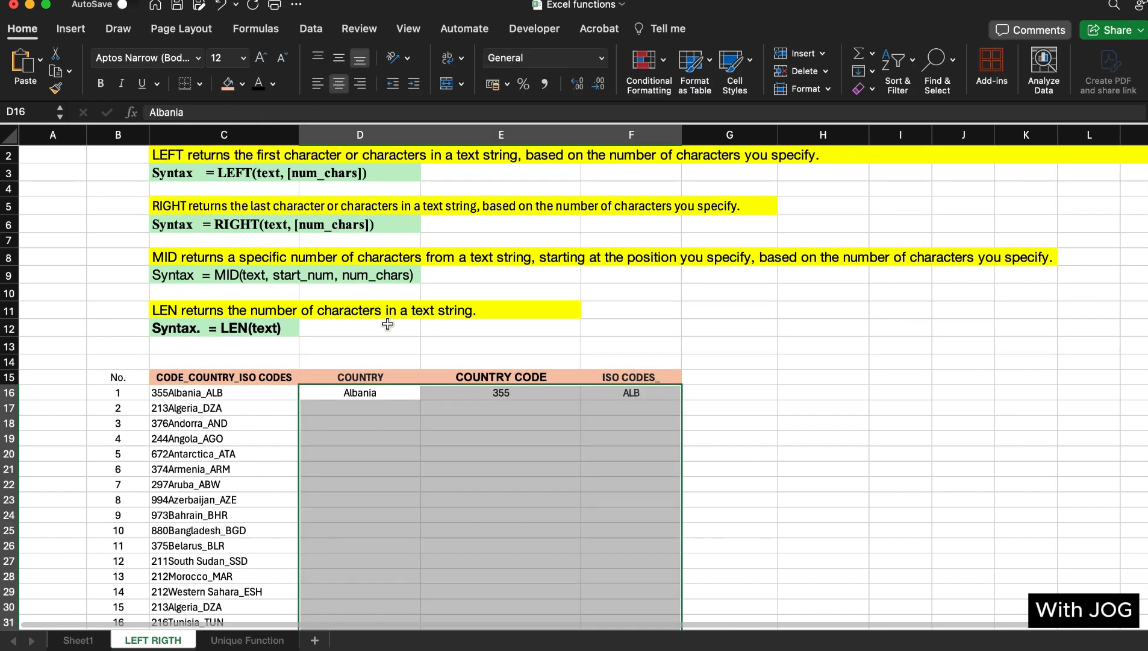
click(364, 402)
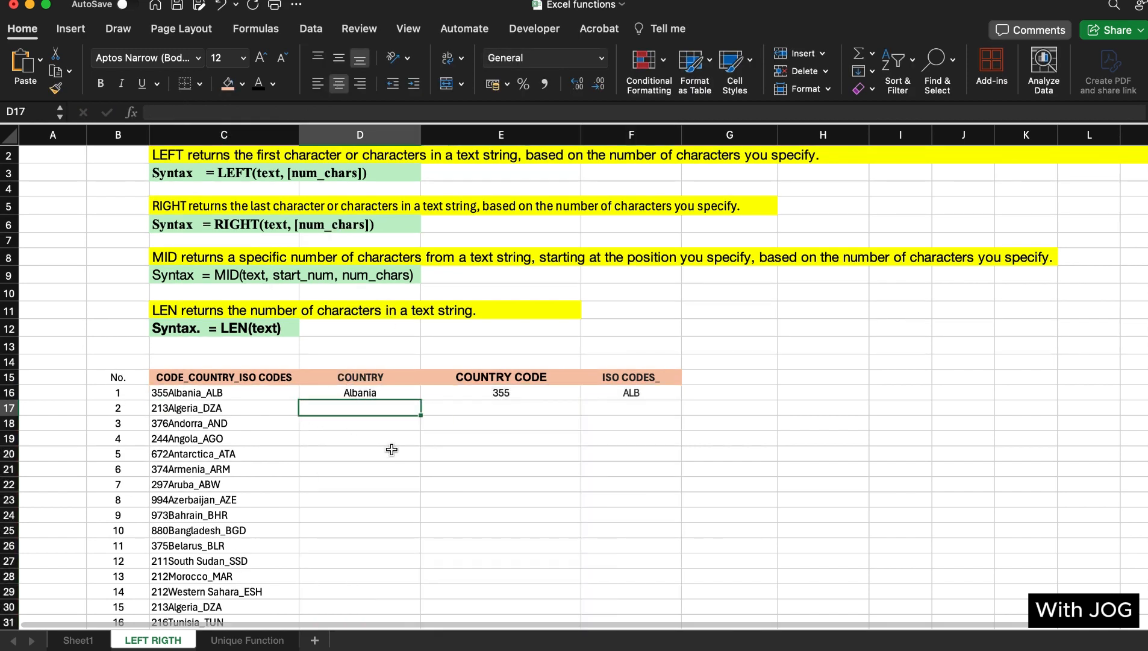
click(366, 392)
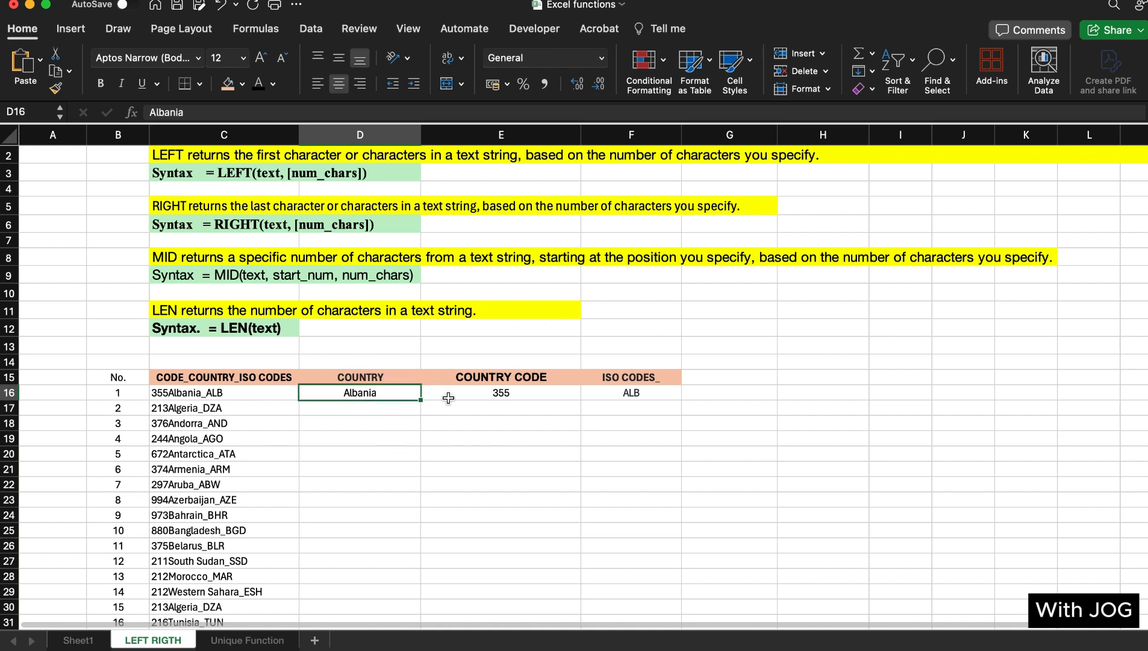
scroll(207, 486, up, 1)
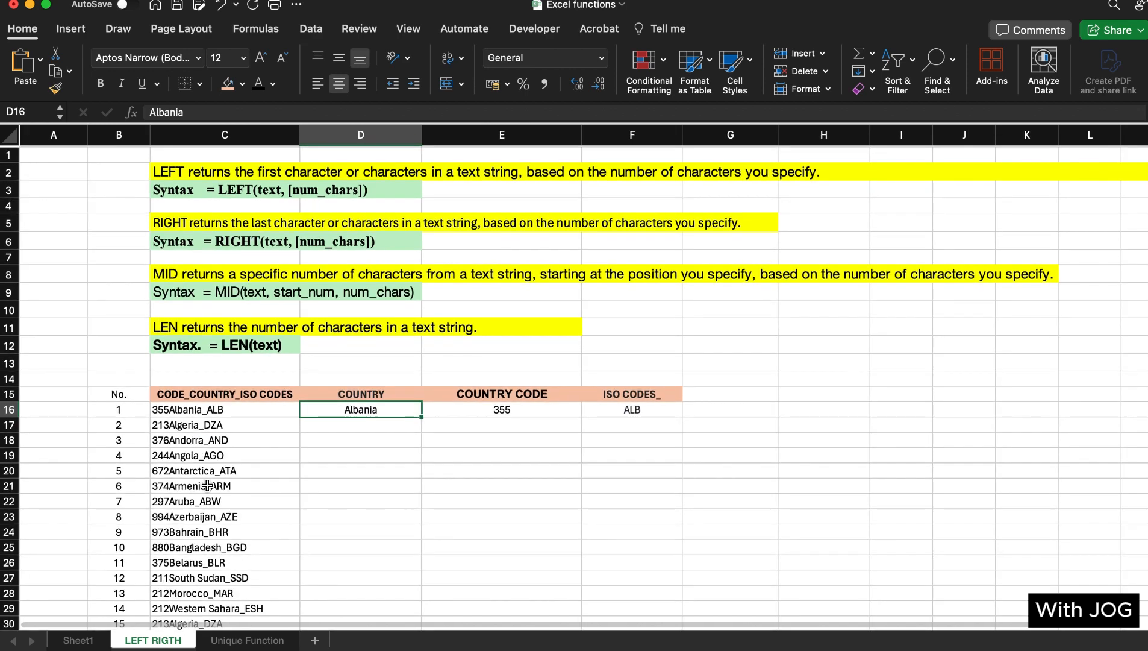
Review the descriptions and syntax notes for the LEFT, RIGHT, MID and LEN functions above the table
click(167, 172)
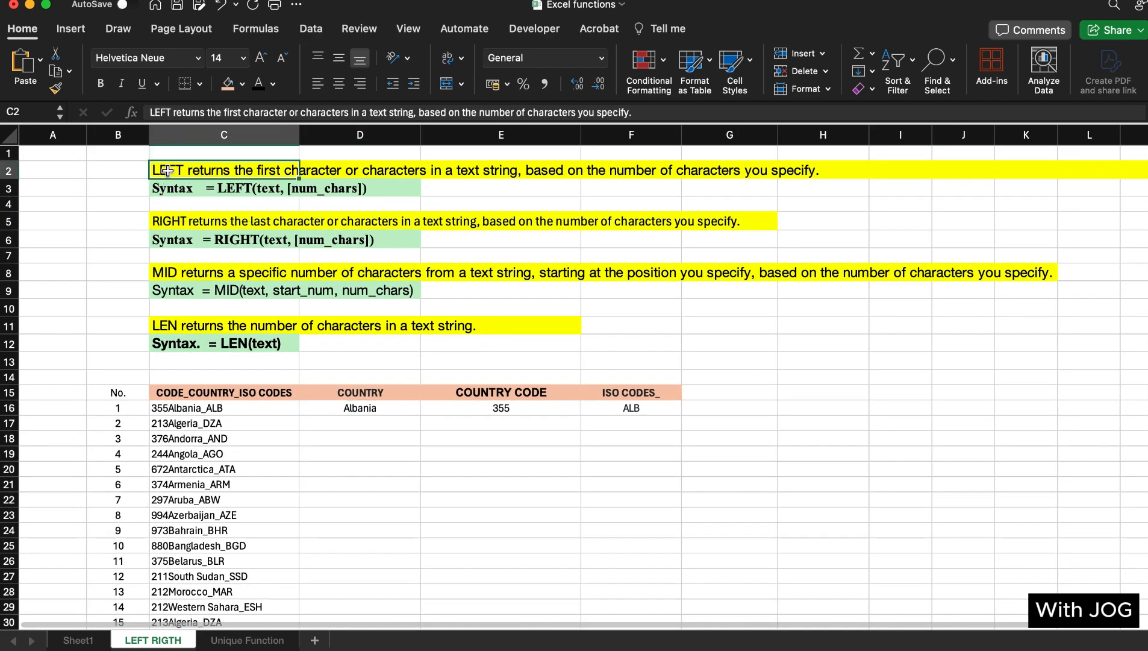
click(170, 205)
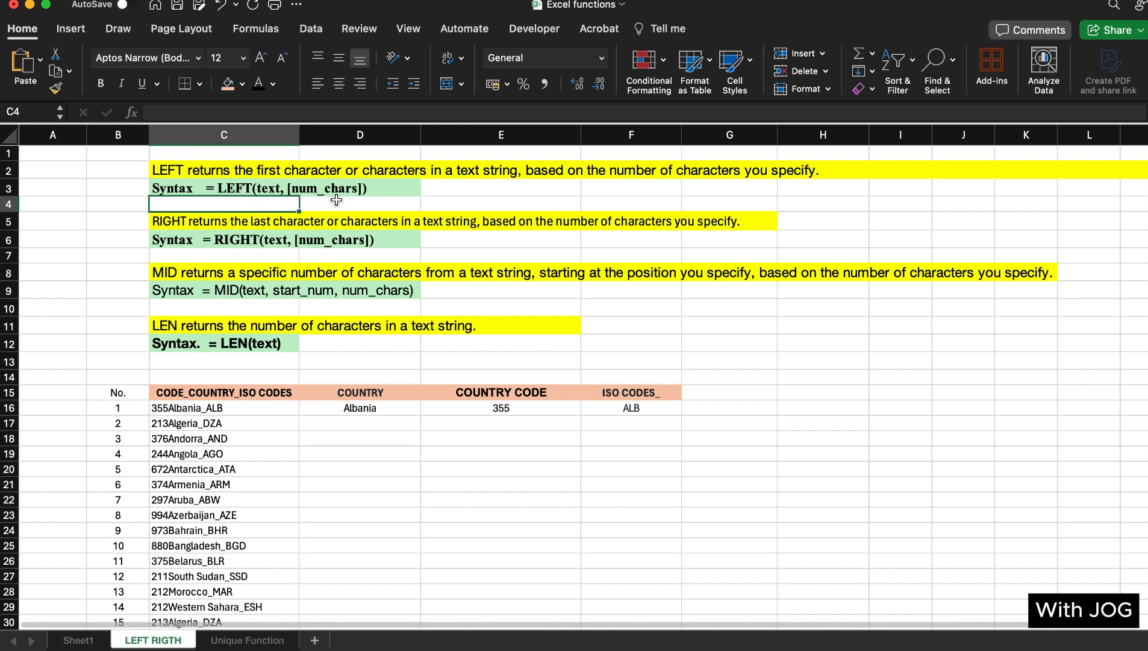
click(165, 227)
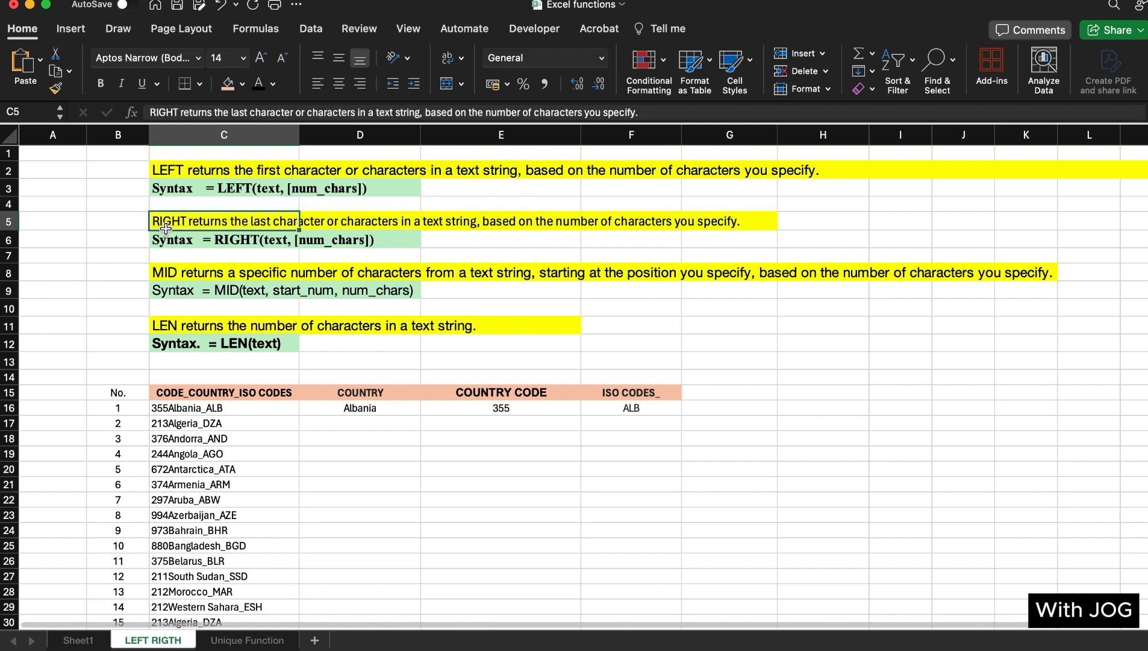
click(160, 256)
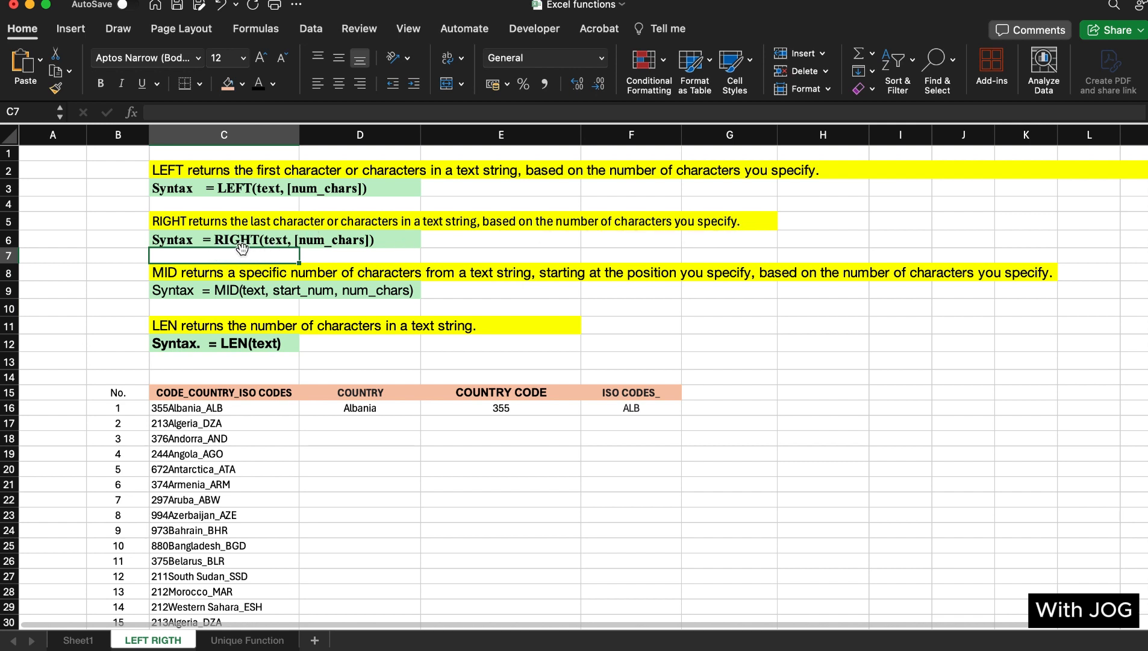
click(325, 251)
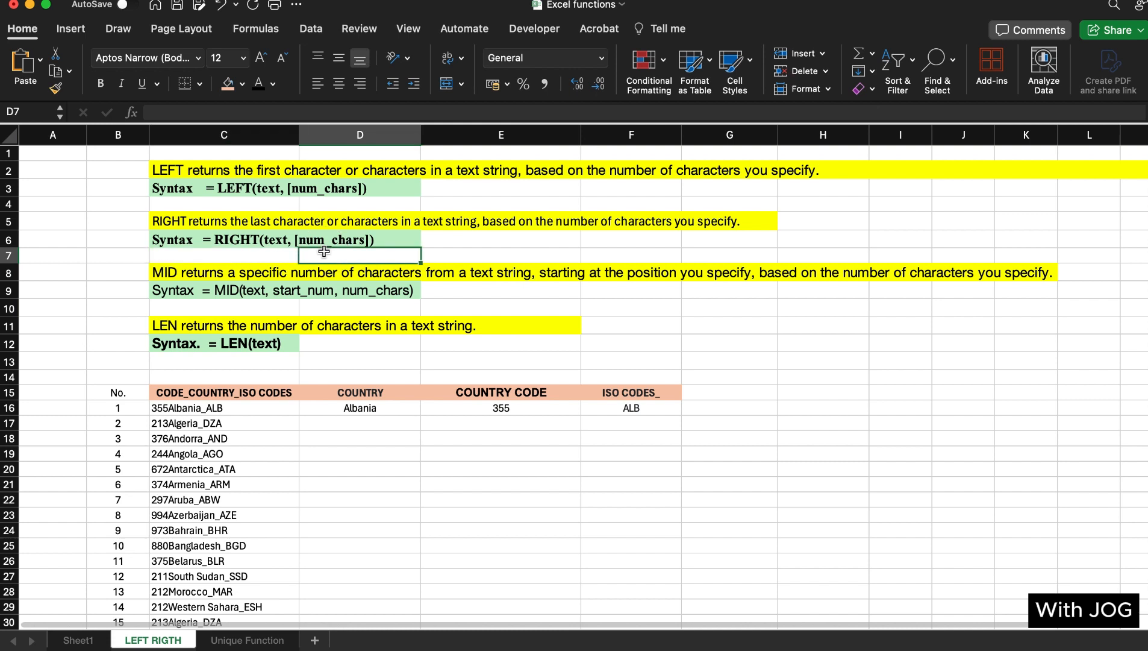
click(162, 299)
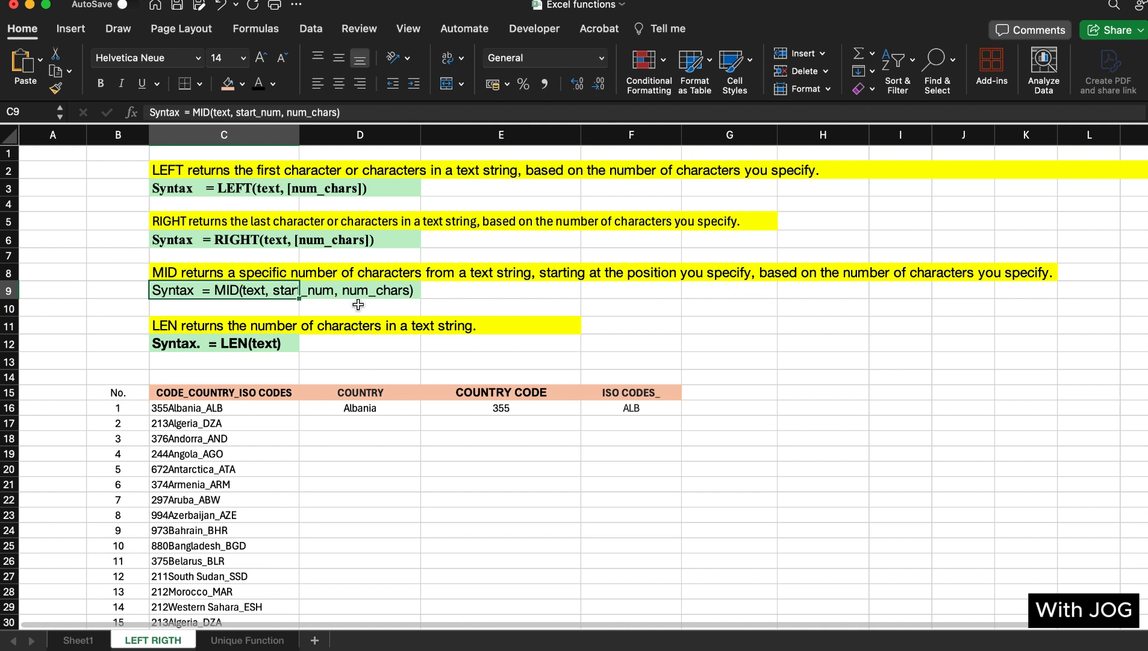
click(258, 308)
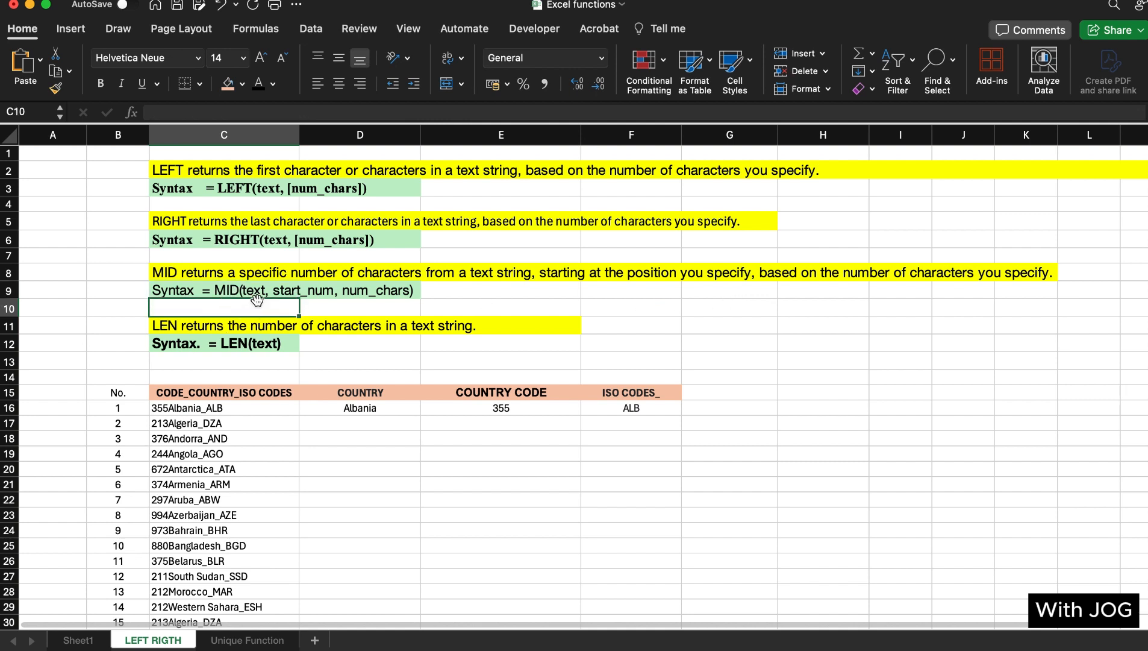
click(305, 301)
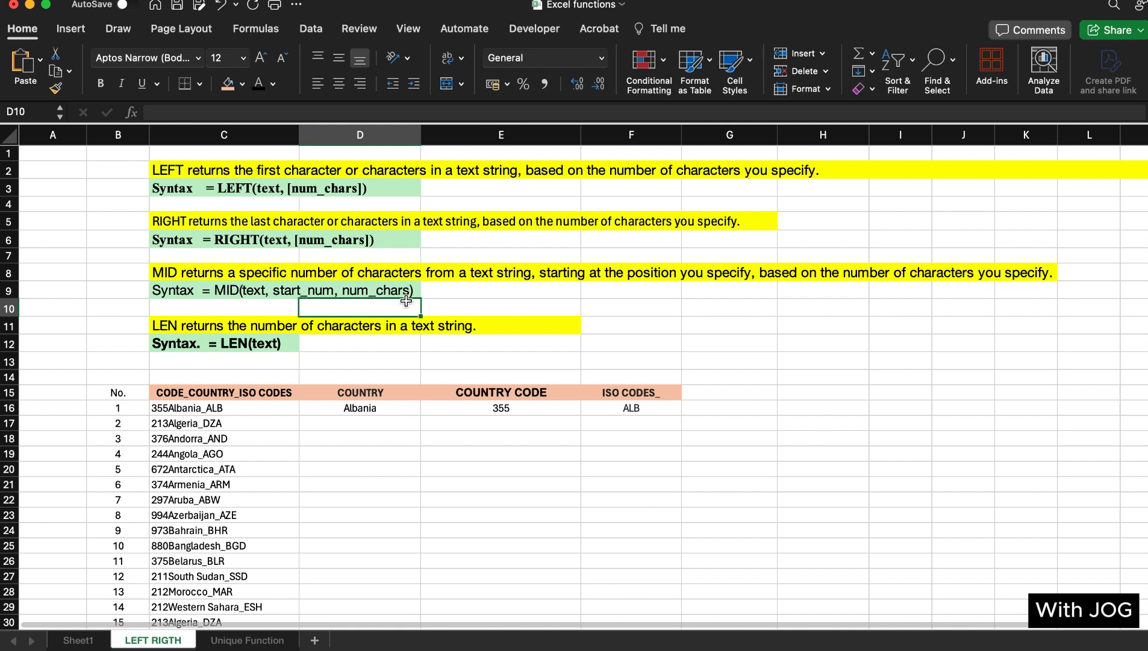
click(160, 361)
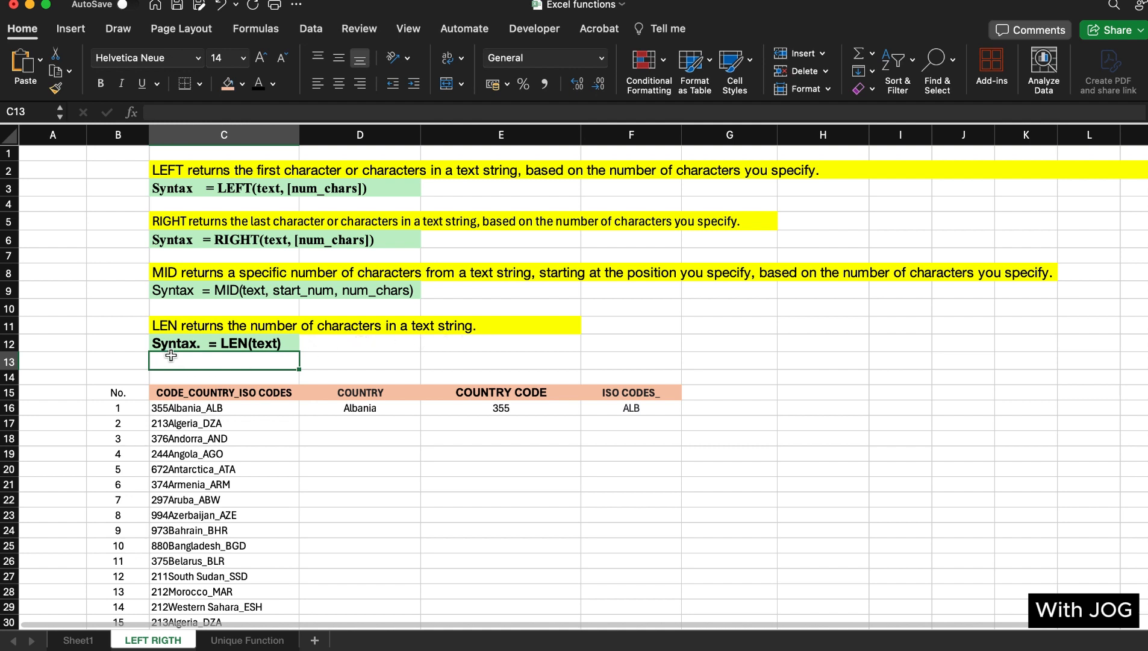
click(335, 408)
text(=)
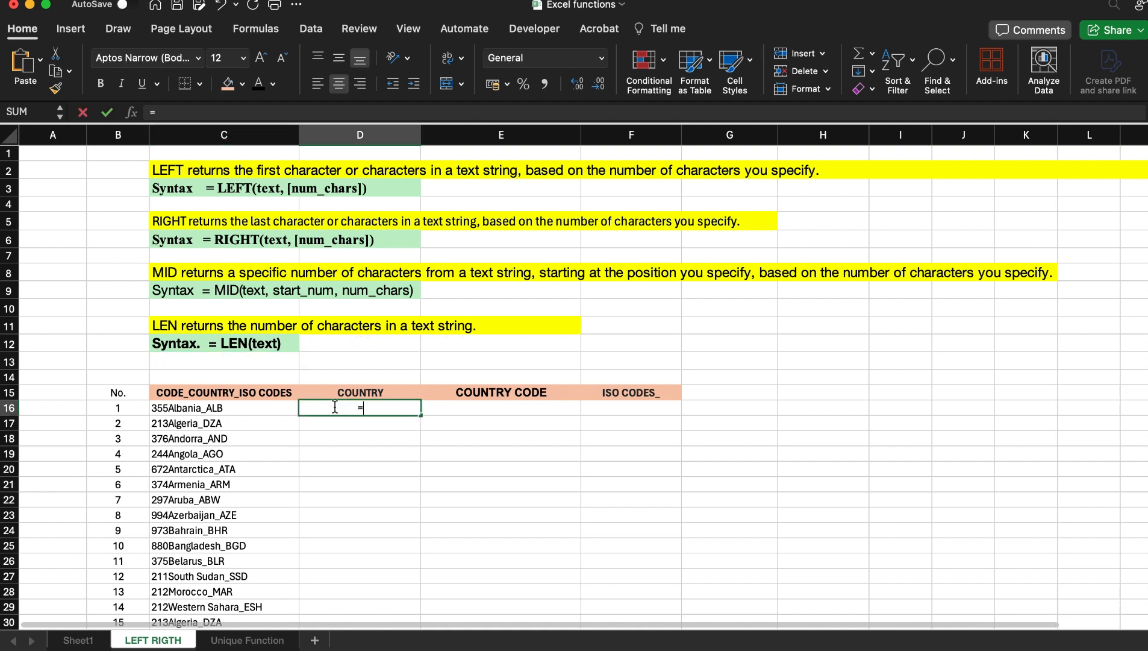
key(Escape)
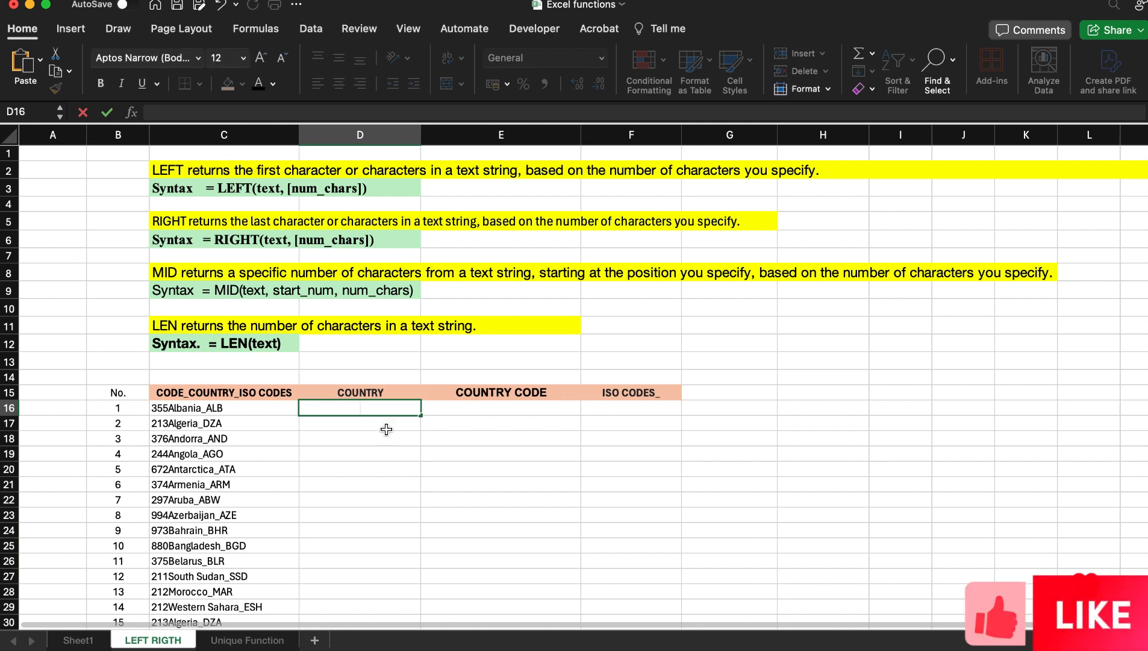
Extract the country code into E16 from the first three characters of C16 with =LEFT(C16,3)
click(453, 405)
text(=)
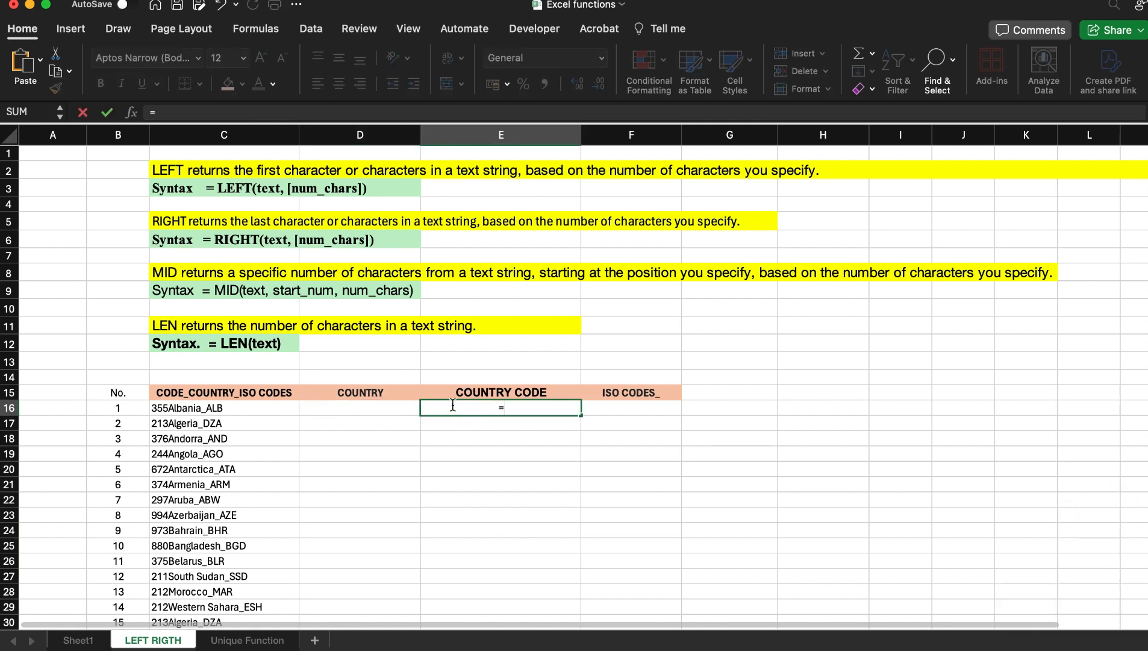
text(lef)
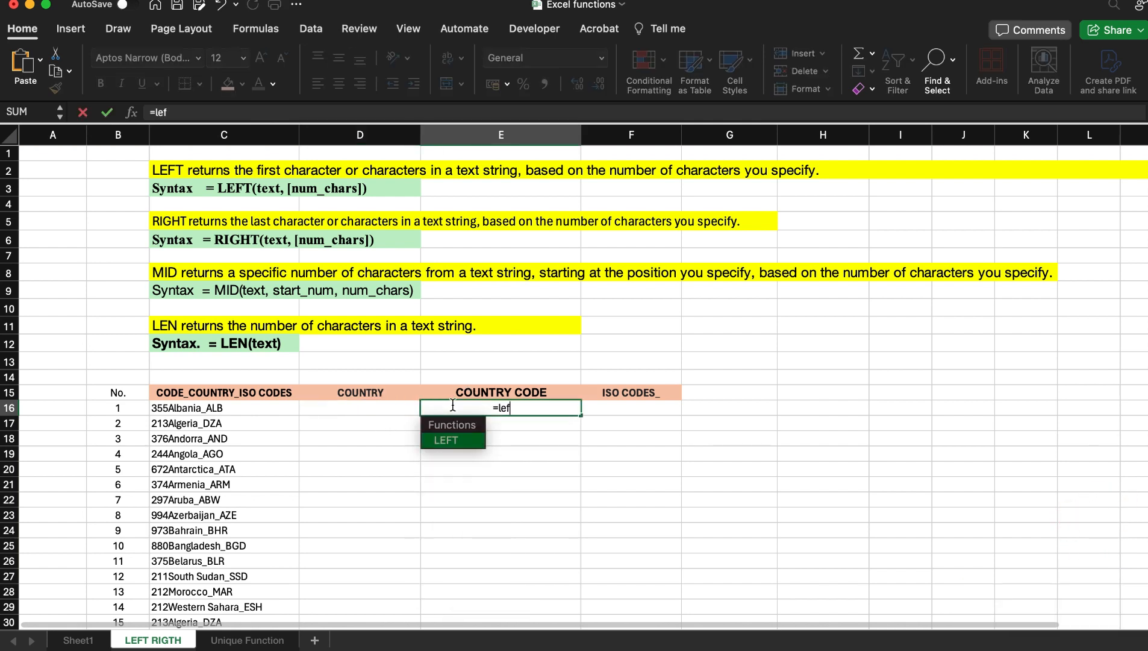
key(Tab)
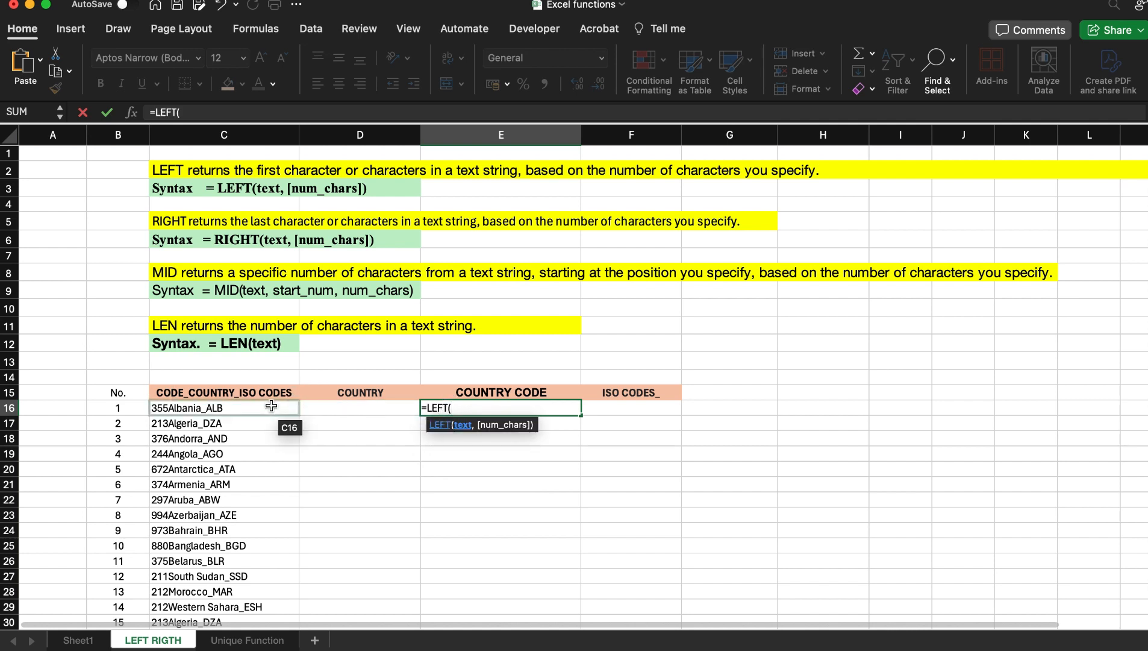
click(232, 410)
text(,)
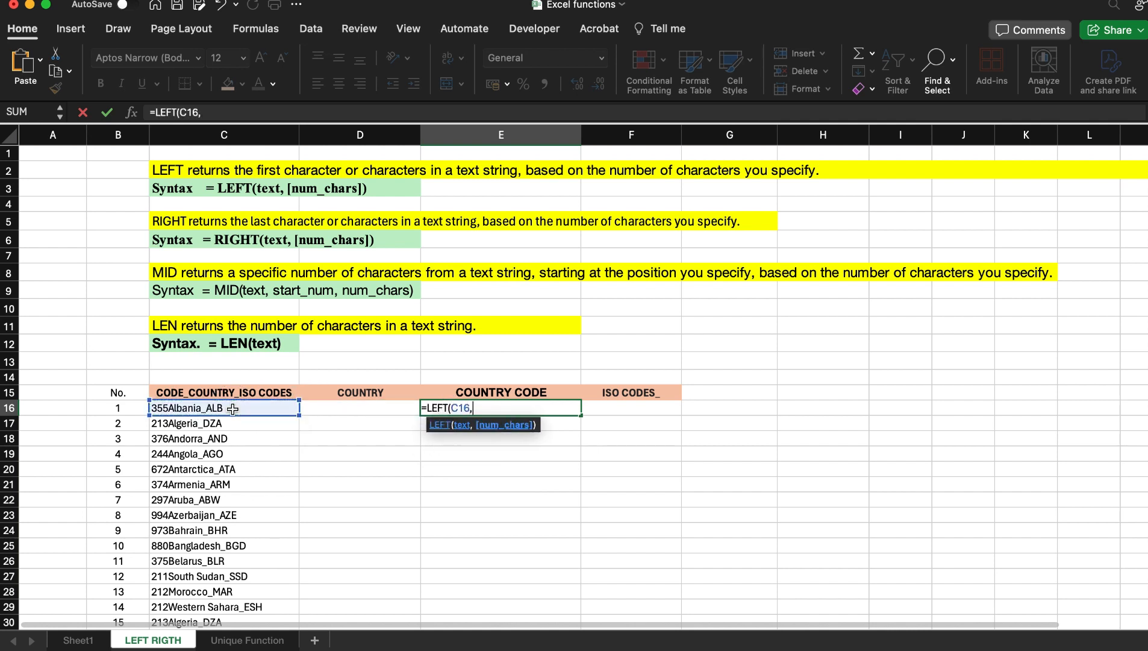
text(3)
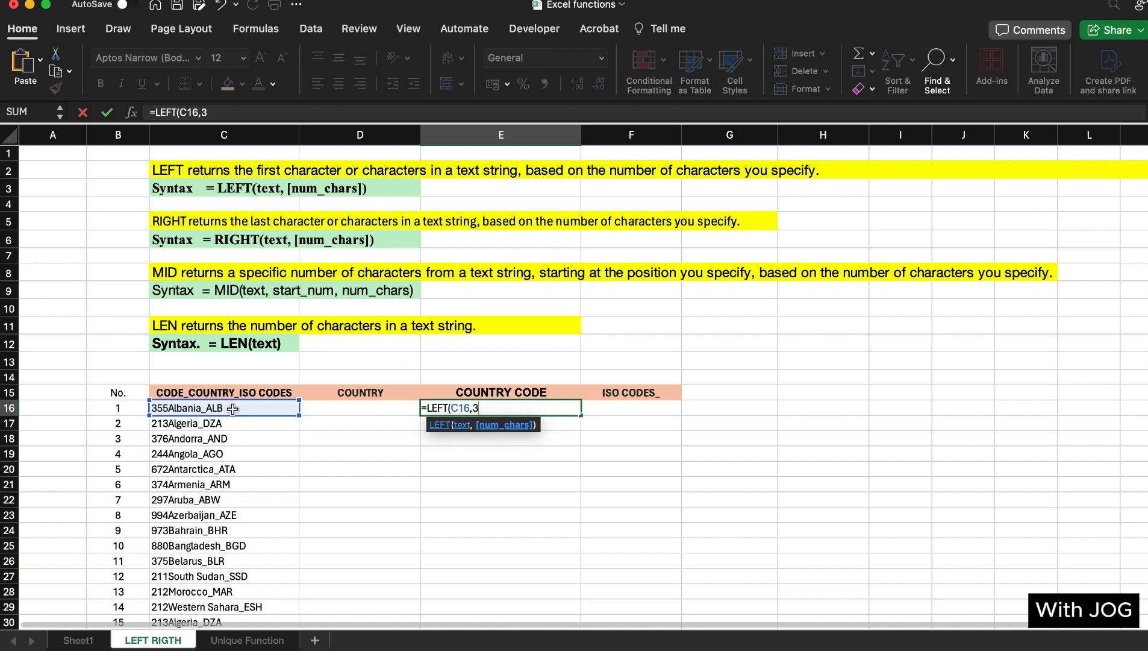
text())
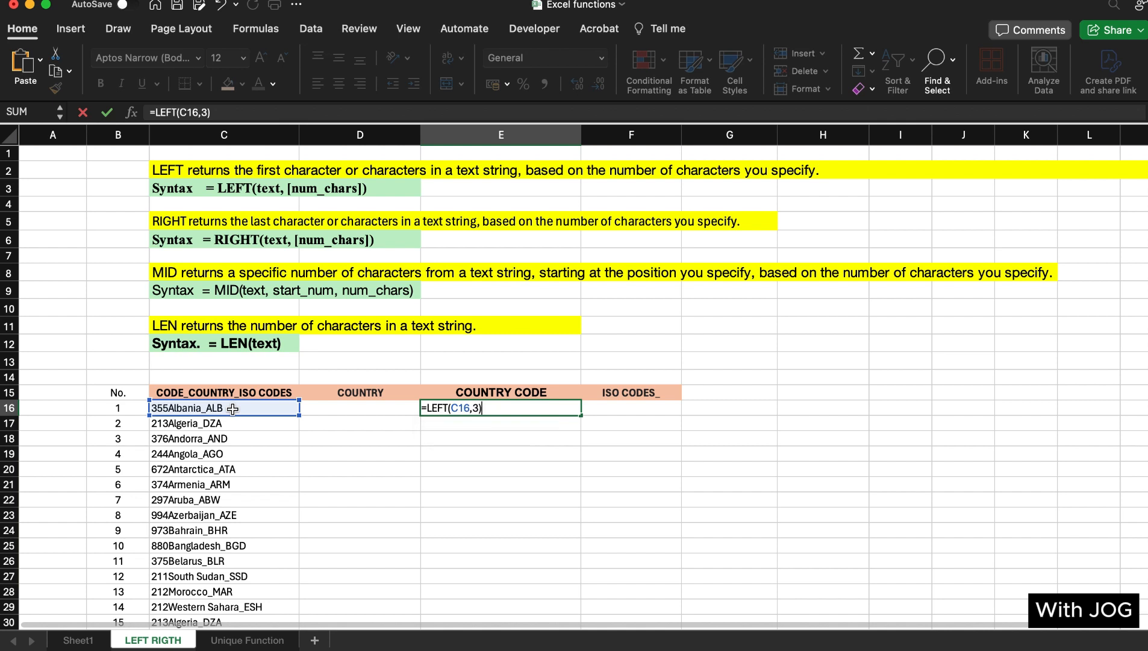
key(Return)
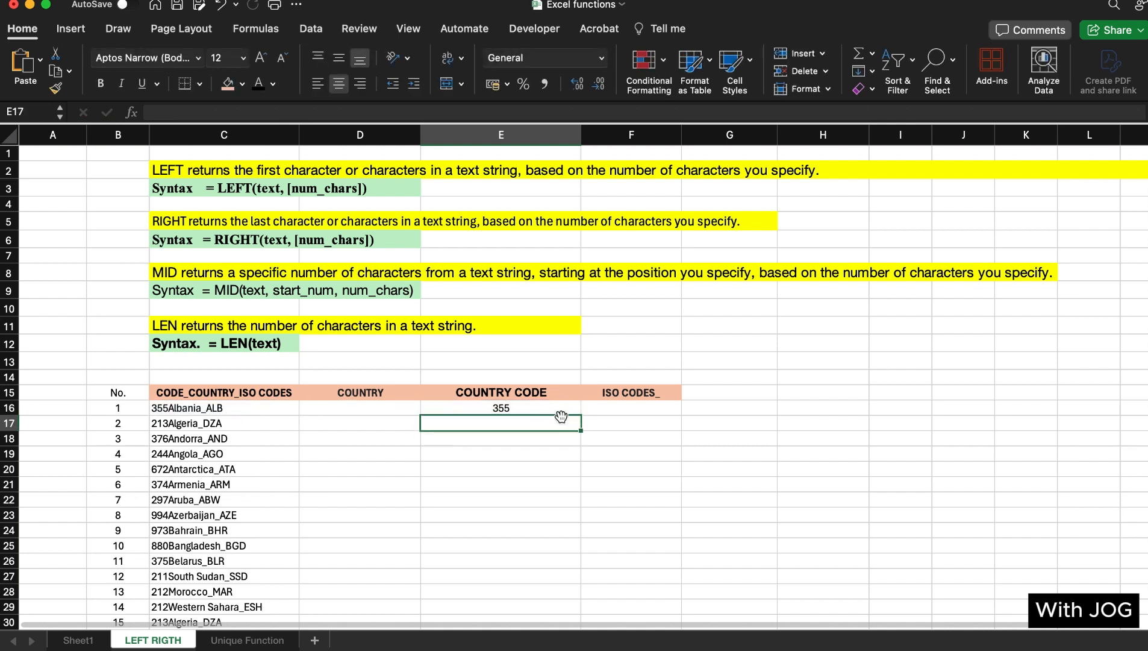
click(601, 407)
text(=)
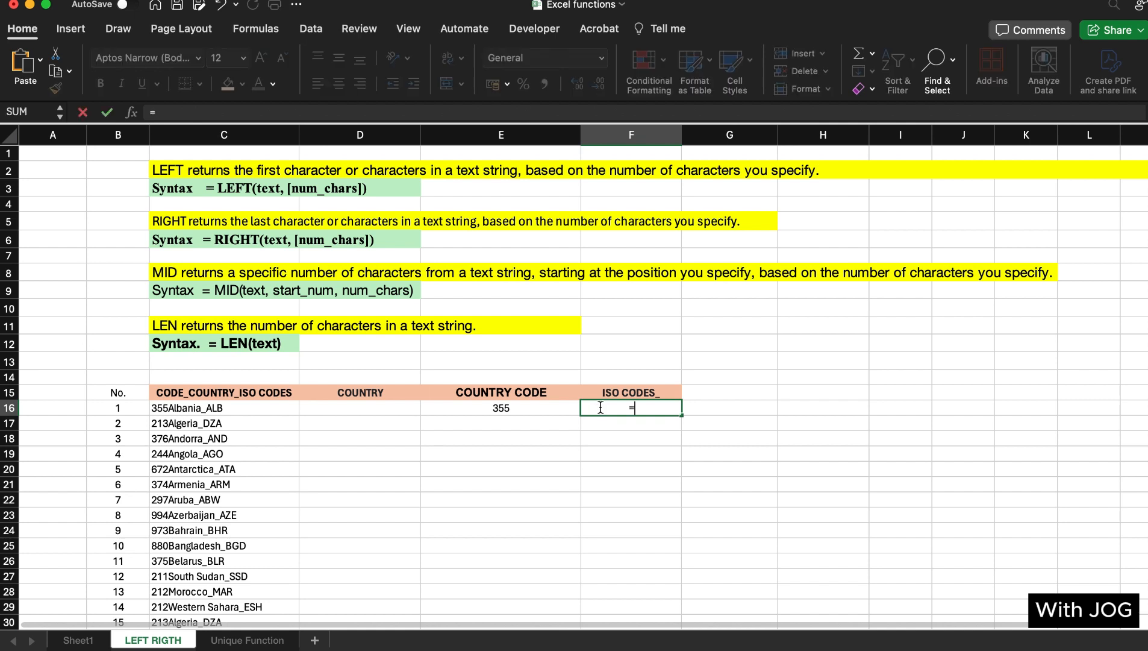
text(right)
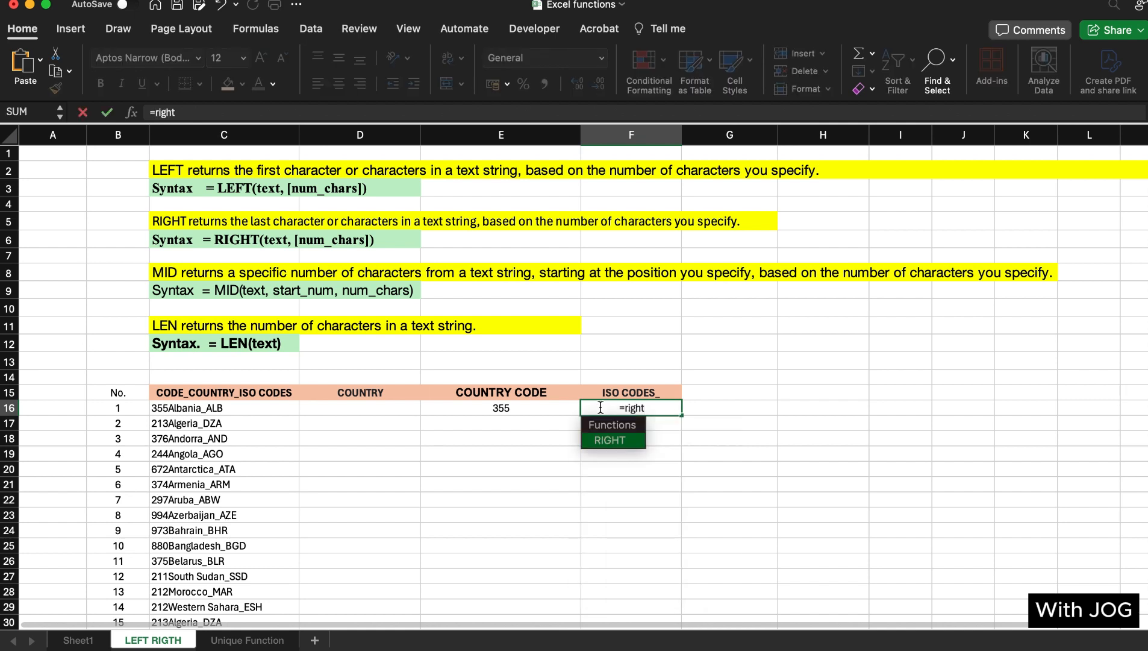
click(229, 408)
Extract the ISO code into F16 from the last three characters of C16 with =RIGHT(C16,3)
click(610, 410)
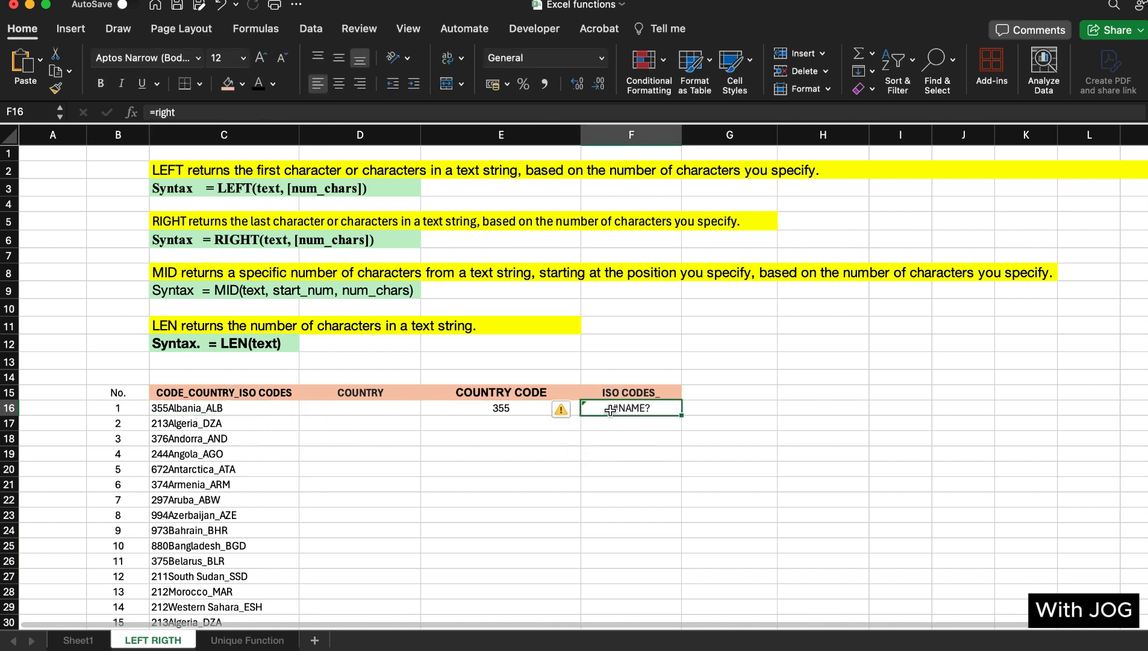
text(=rig)
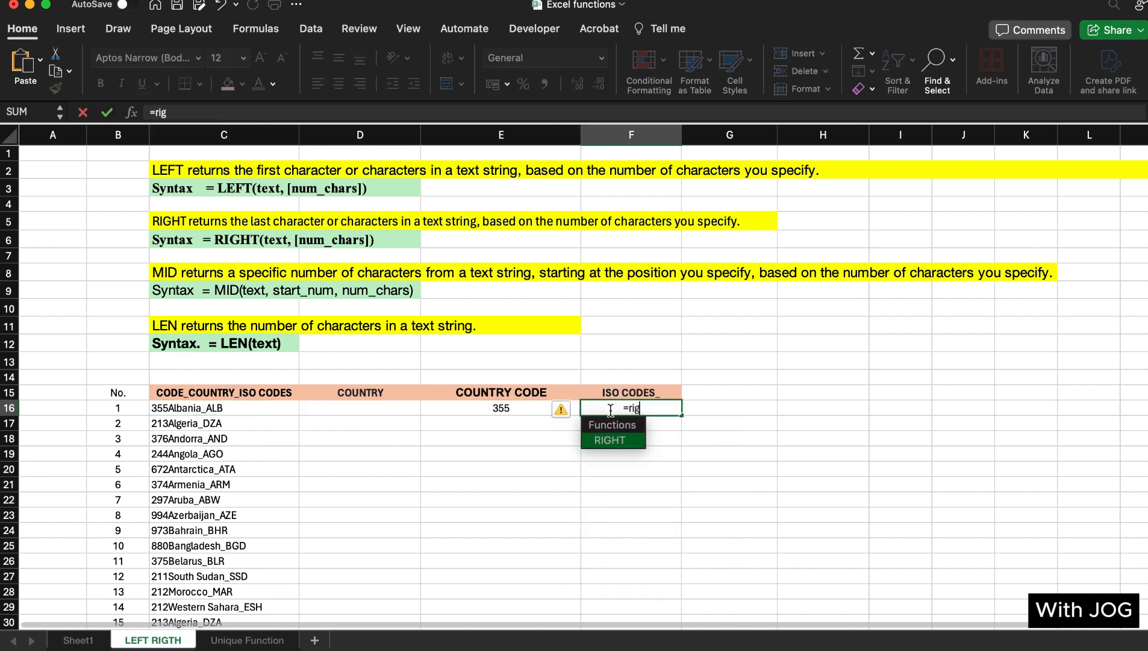
key(Tab)
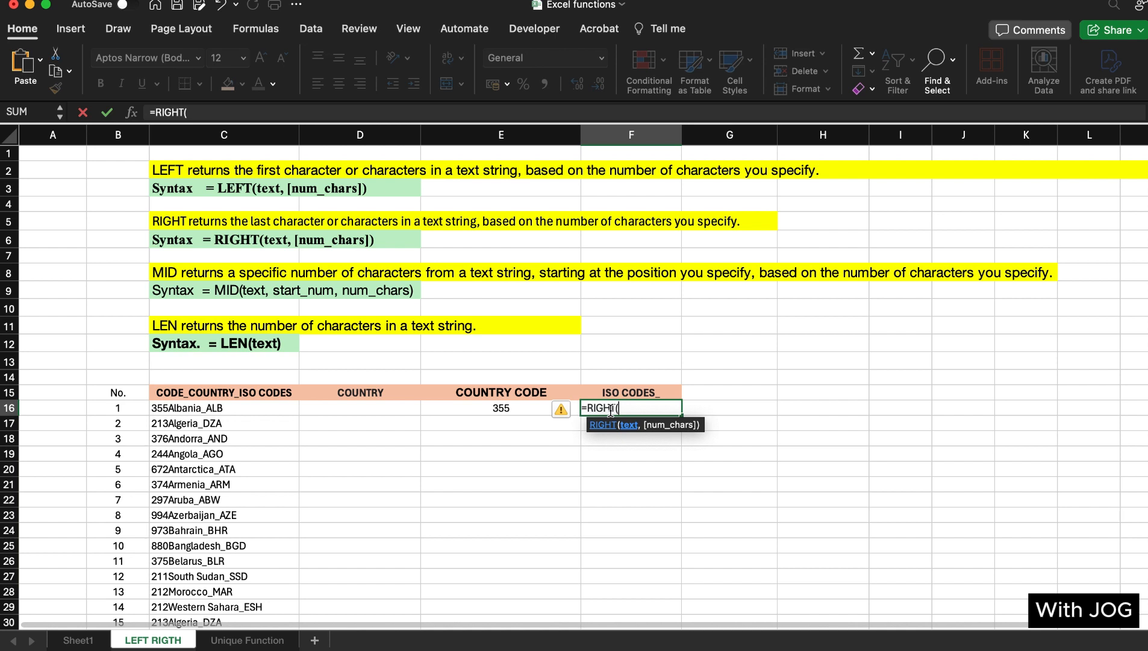
click(198, 409)
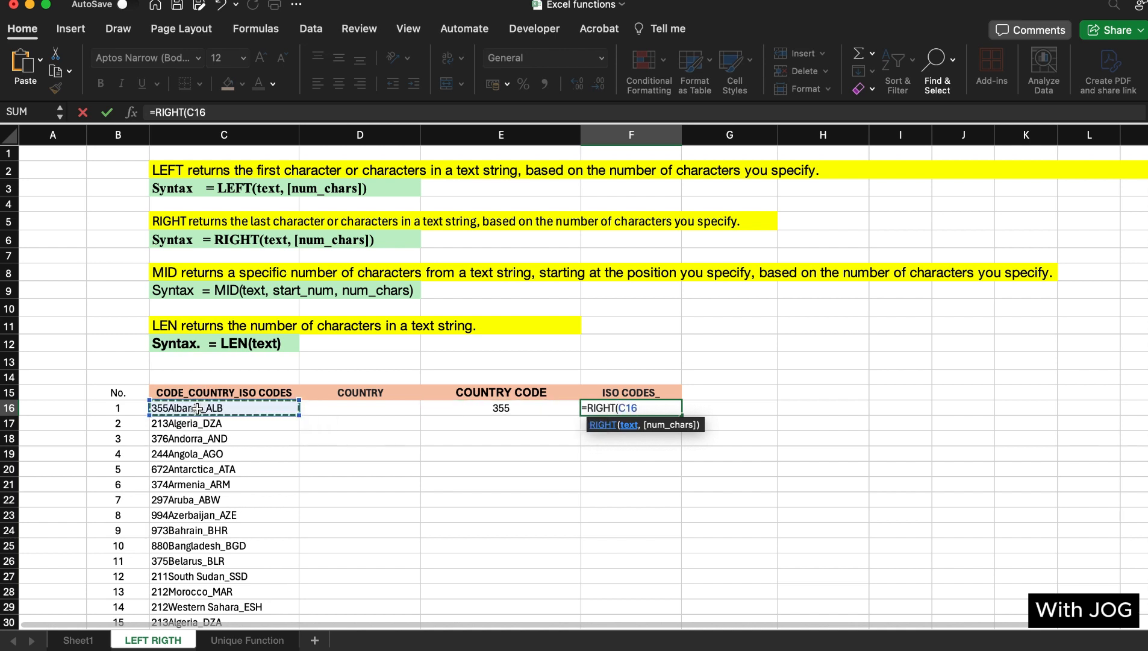
text(,)
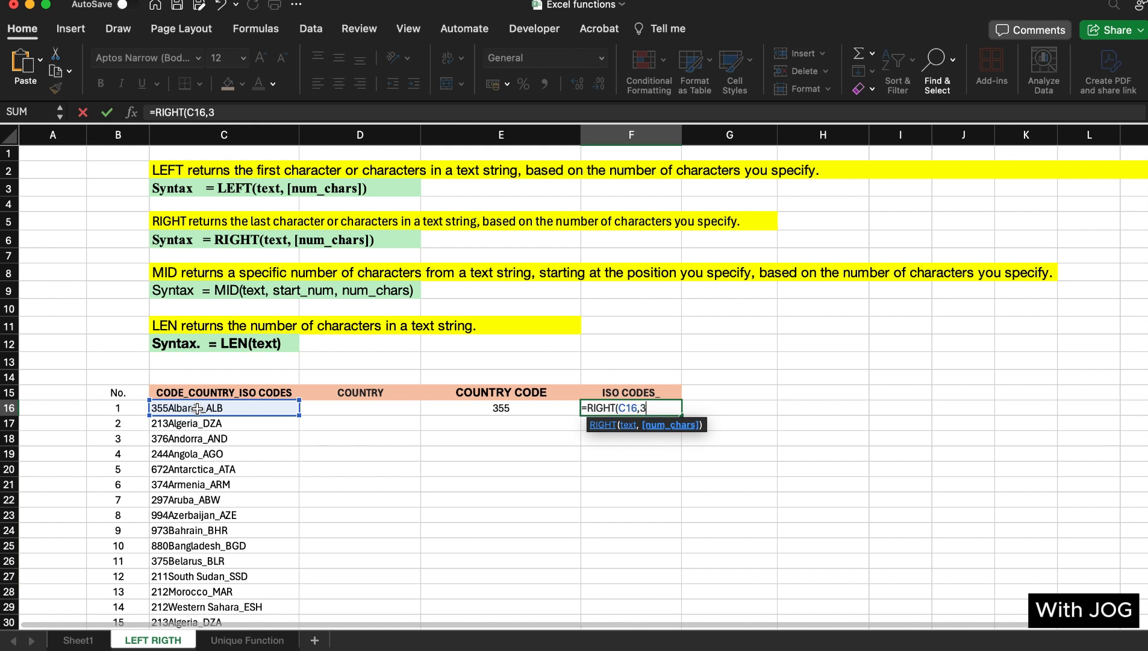
text(3))
key(Return)
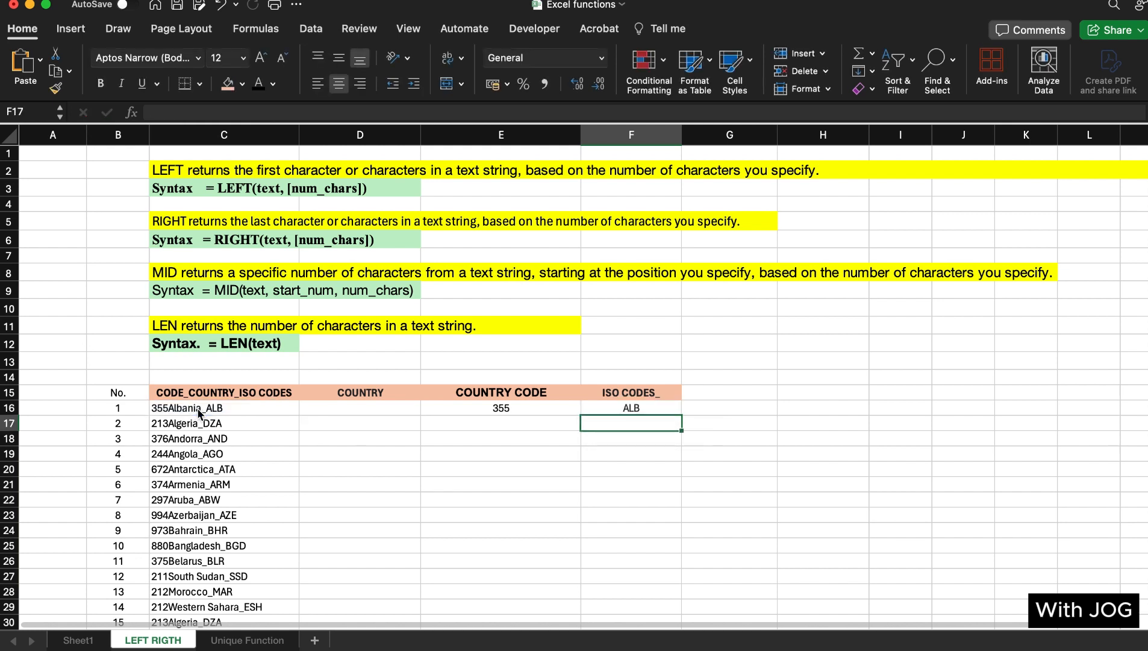
Begin a MID formula in COUNTRY cell D16 that reads C16 and starts at character LEN(E16)+1
click(326, 411)
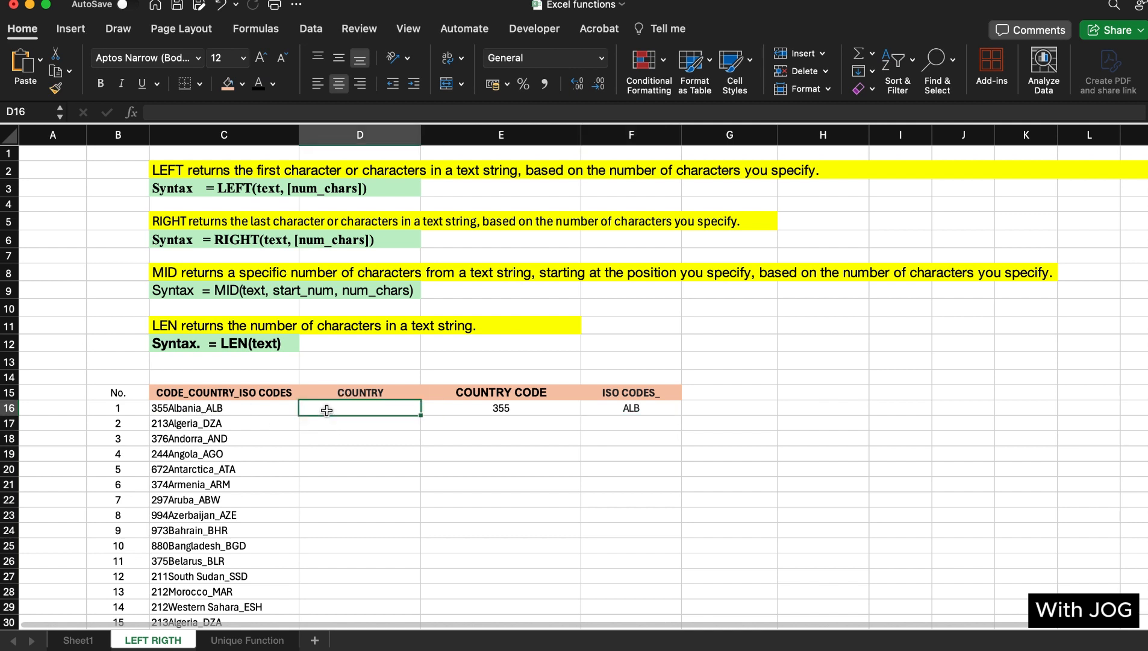
text(=)
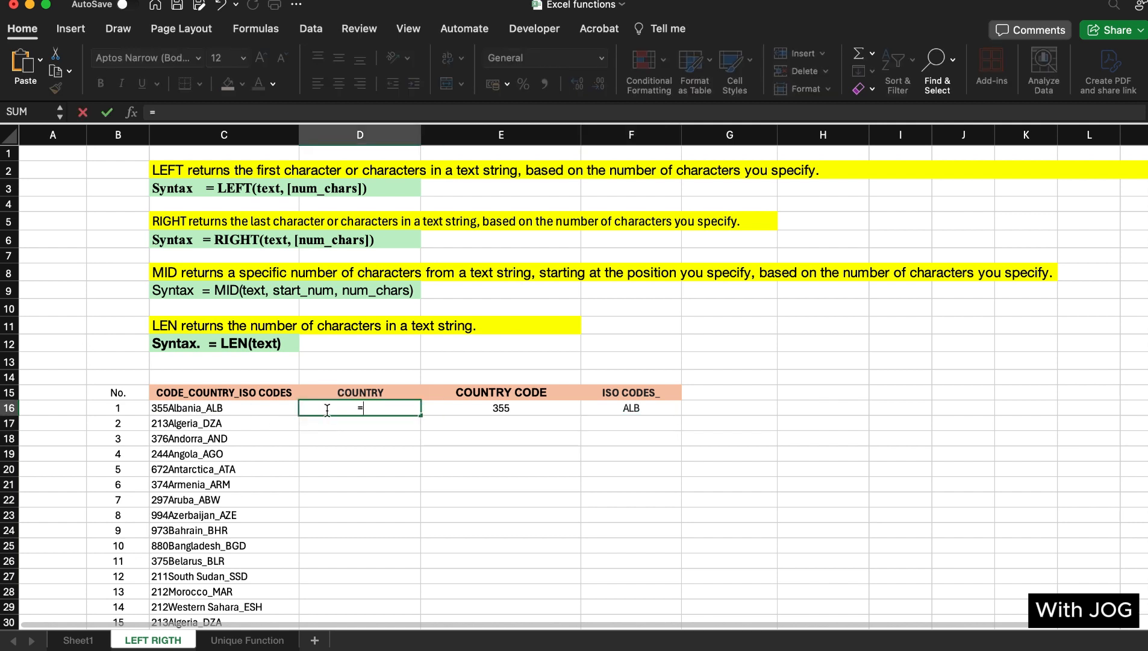
text(mid)
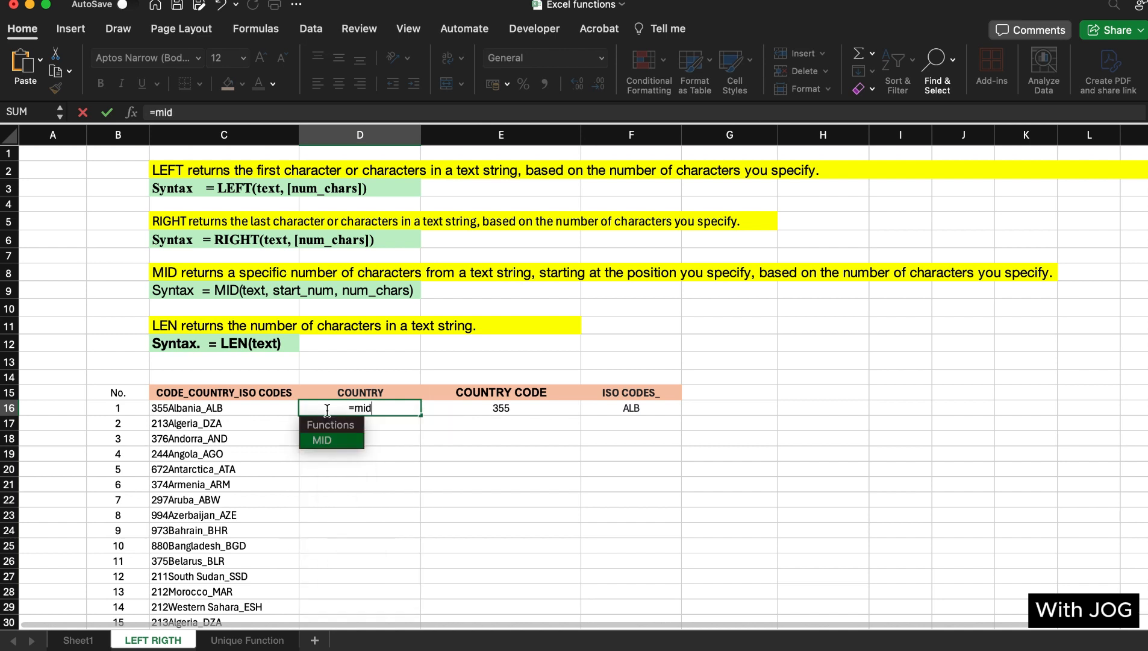
key(Tab)
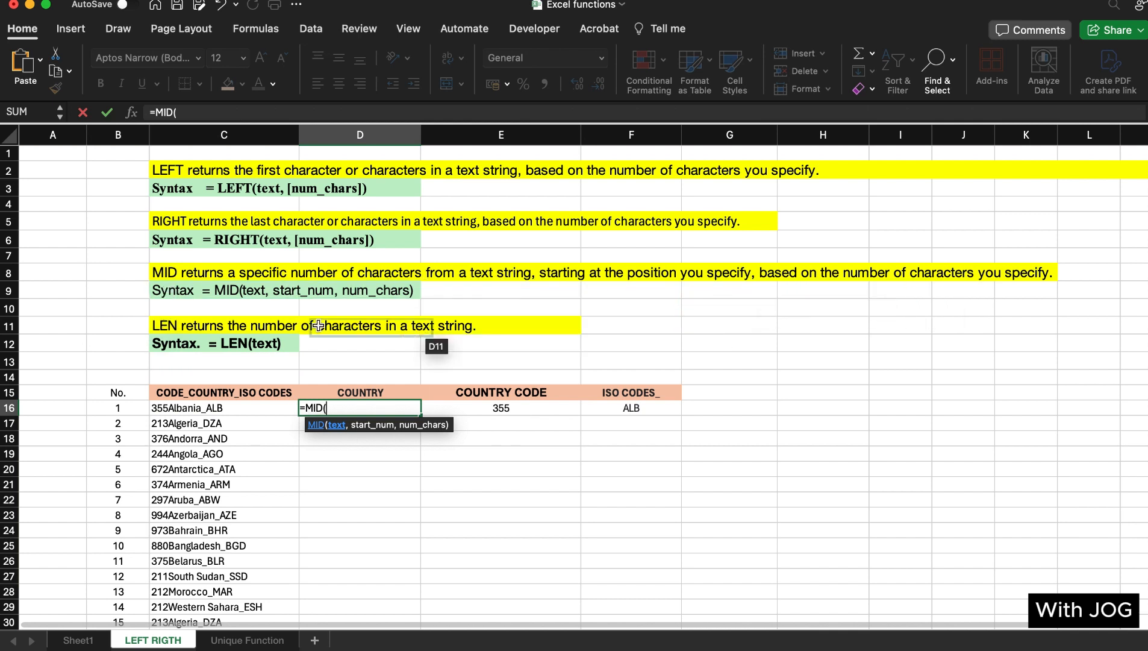
click(191, 406)
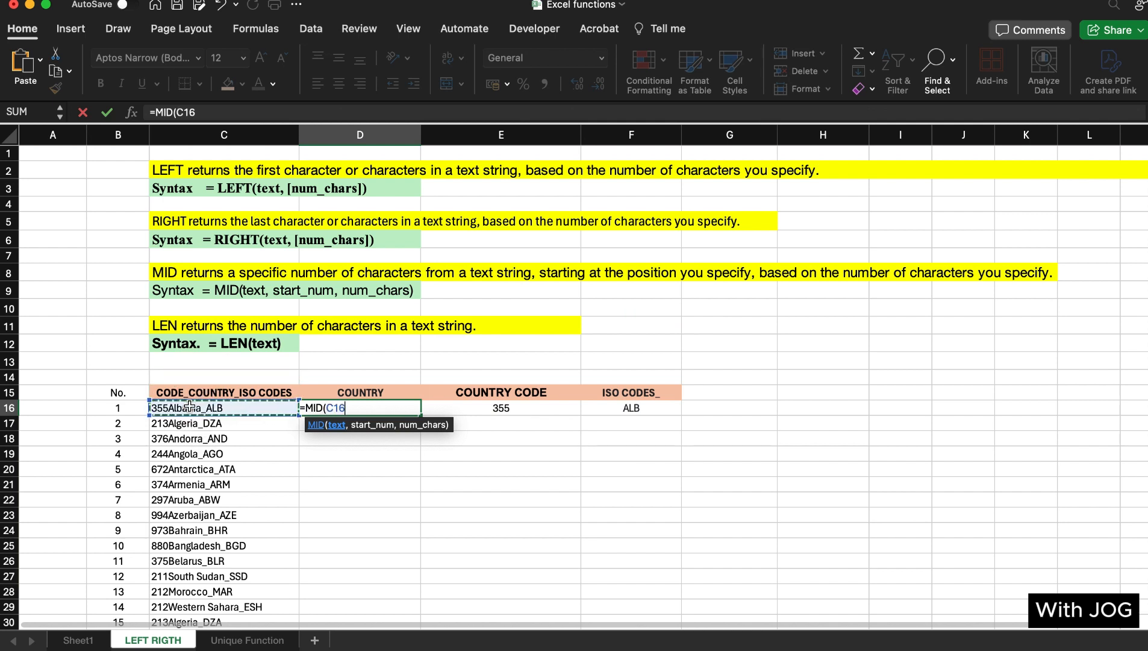
text(,)
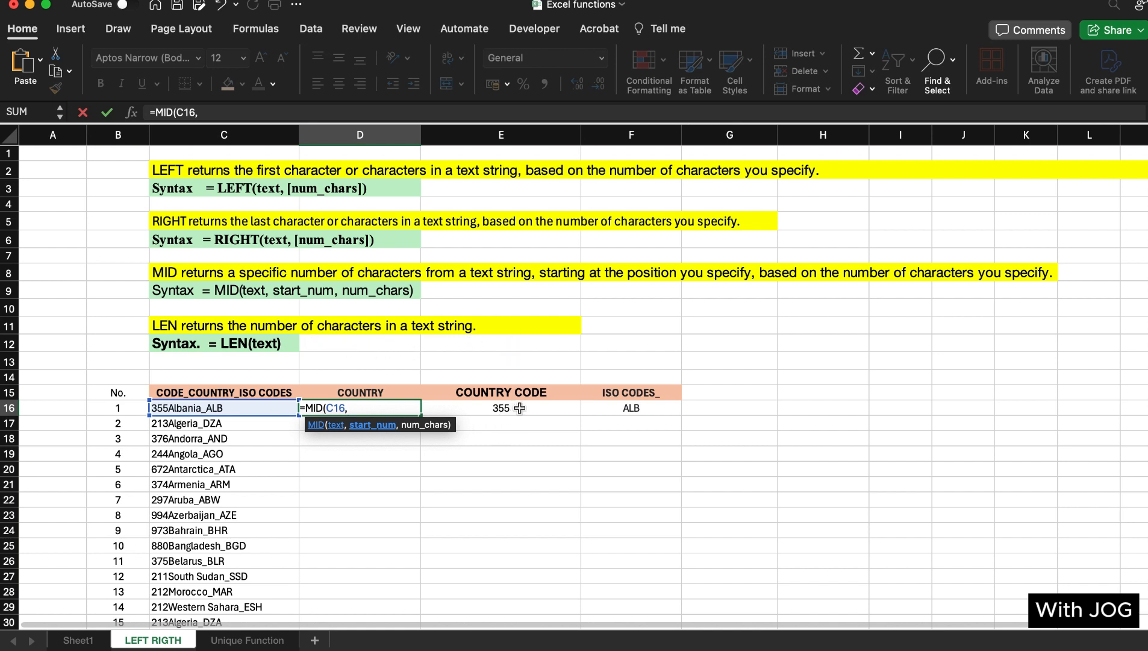
text(len)
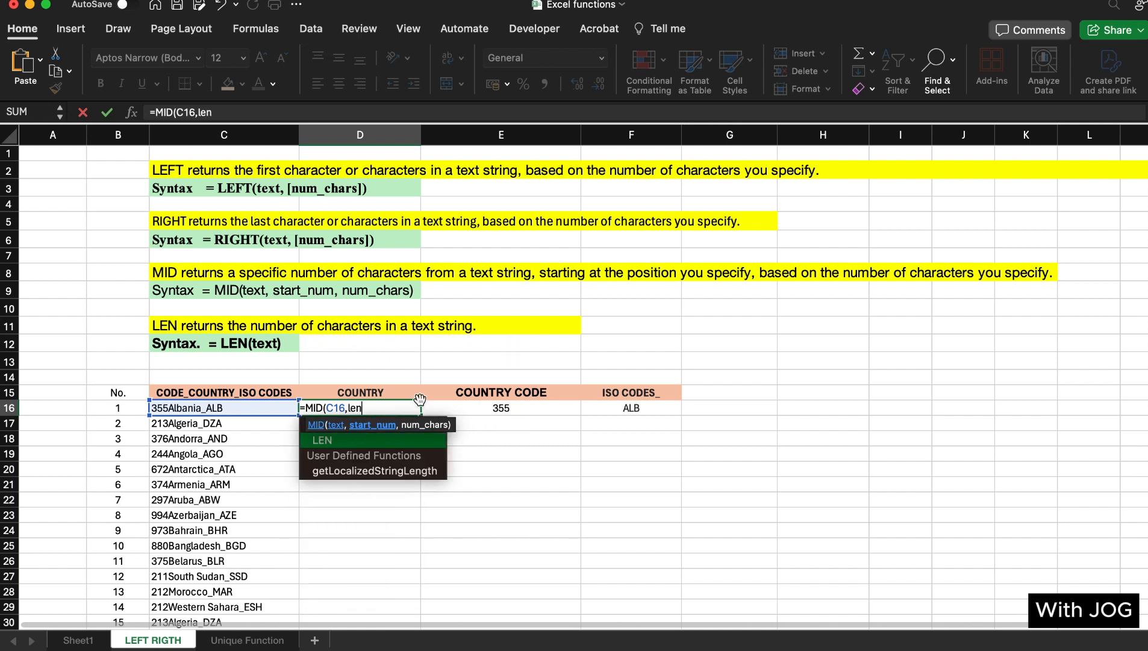
key(Tab)
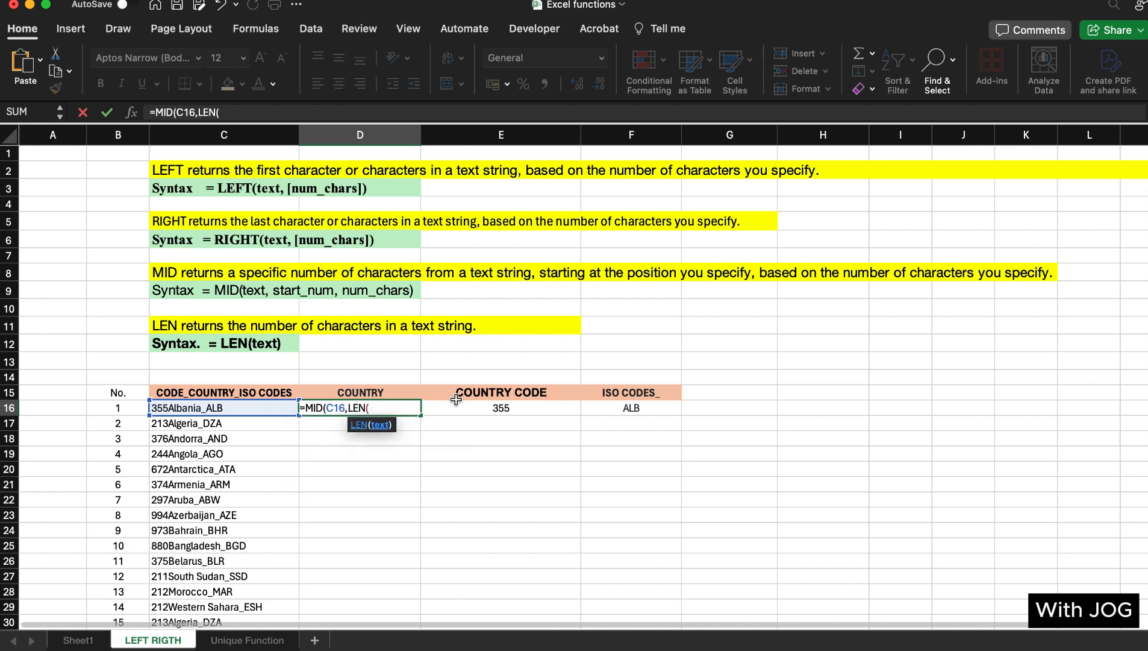
click(493, 408)
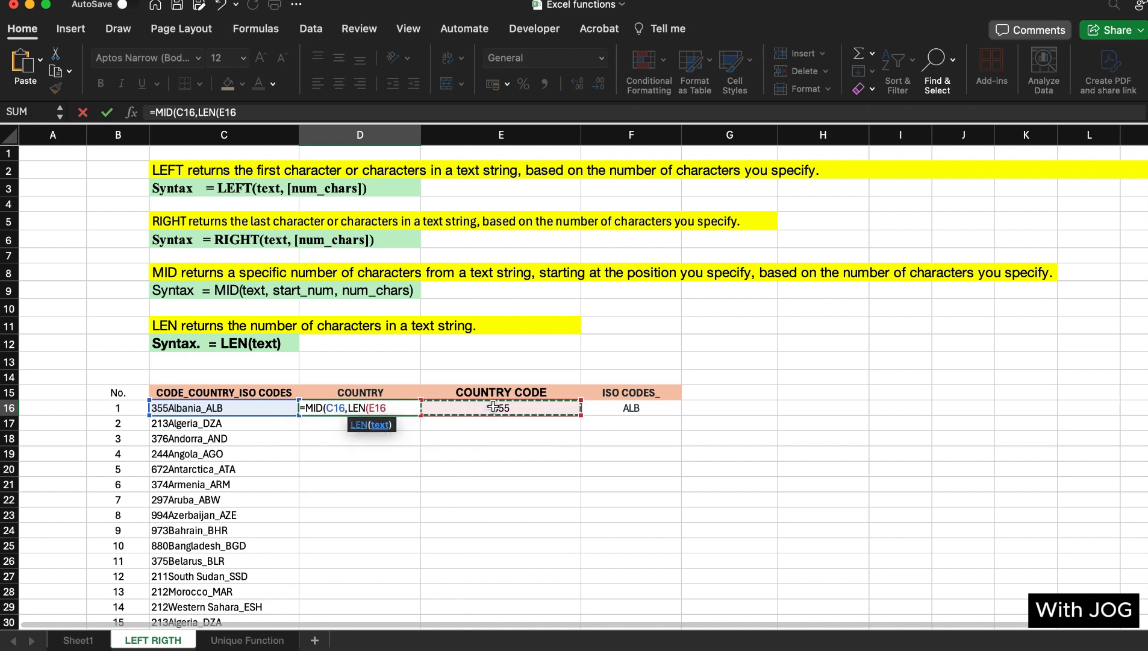
text())
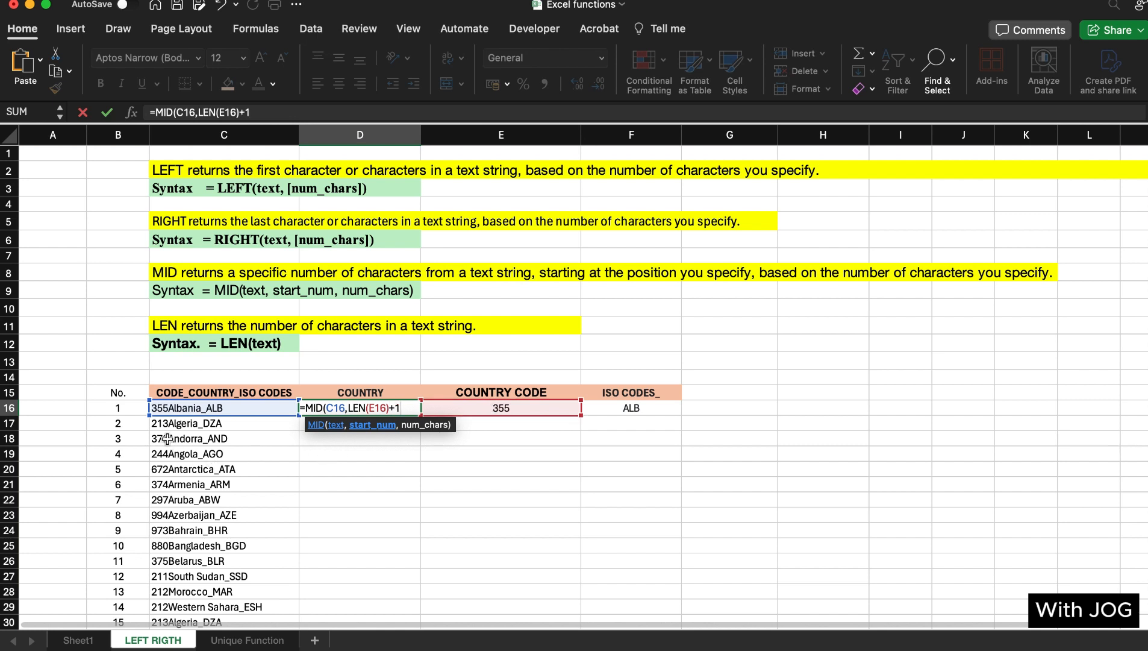
text(+1,)
Complete the MID formula in D16 with LEN(C16)-LEN(E16)-LEN(F16)-1 as the number of characters
text(len)
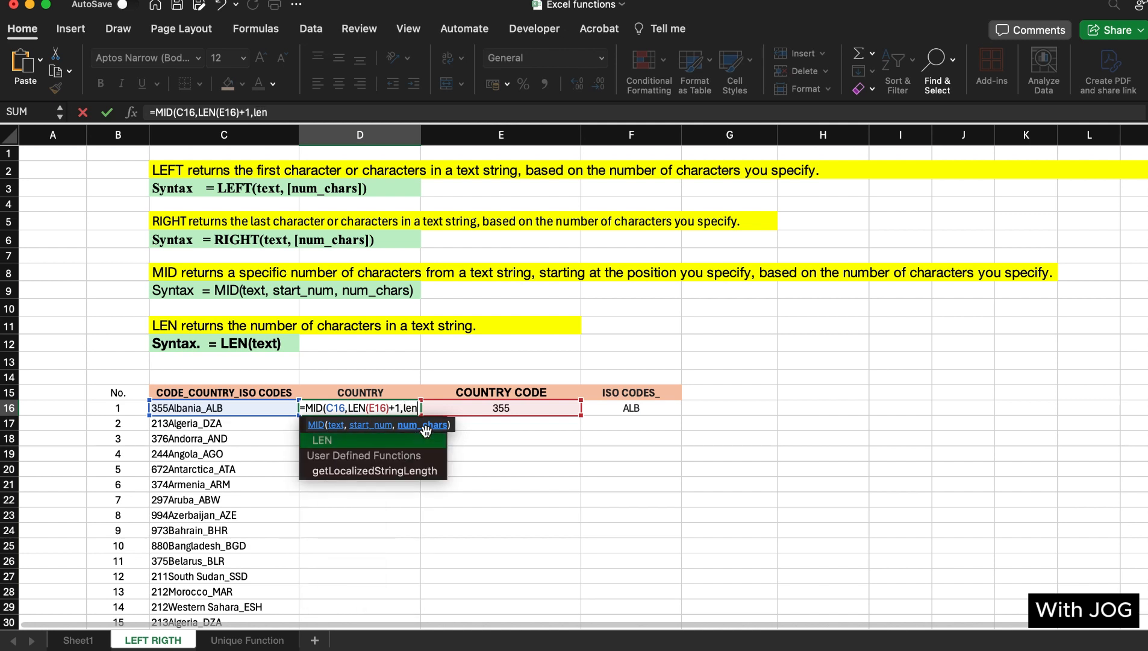
key(Tab)
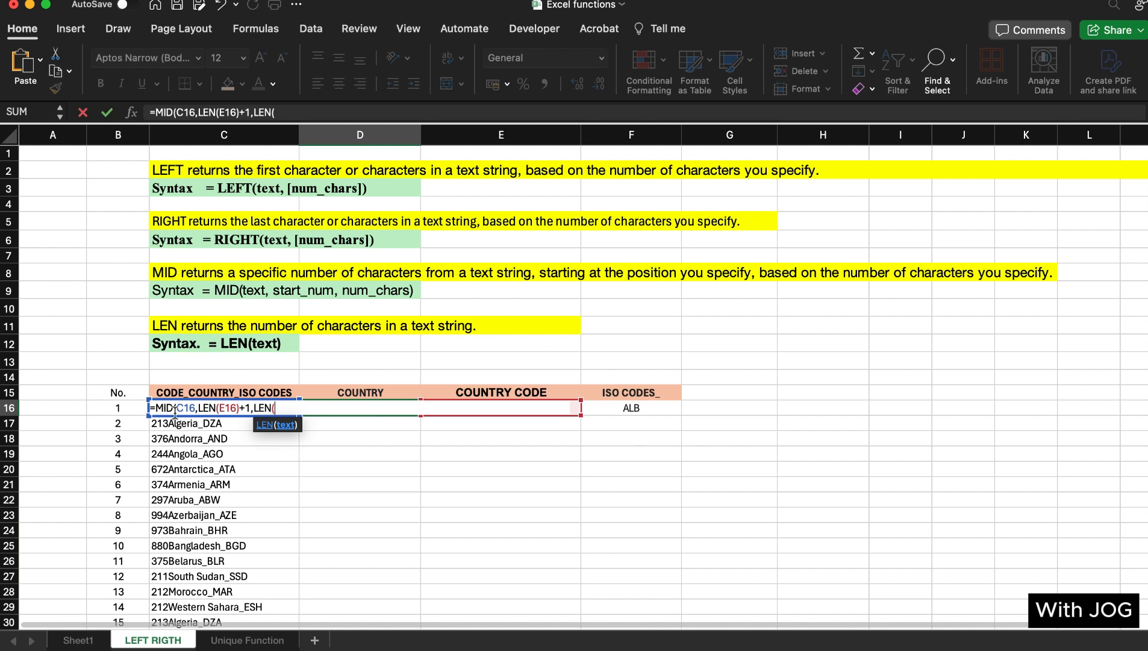
text(C16))
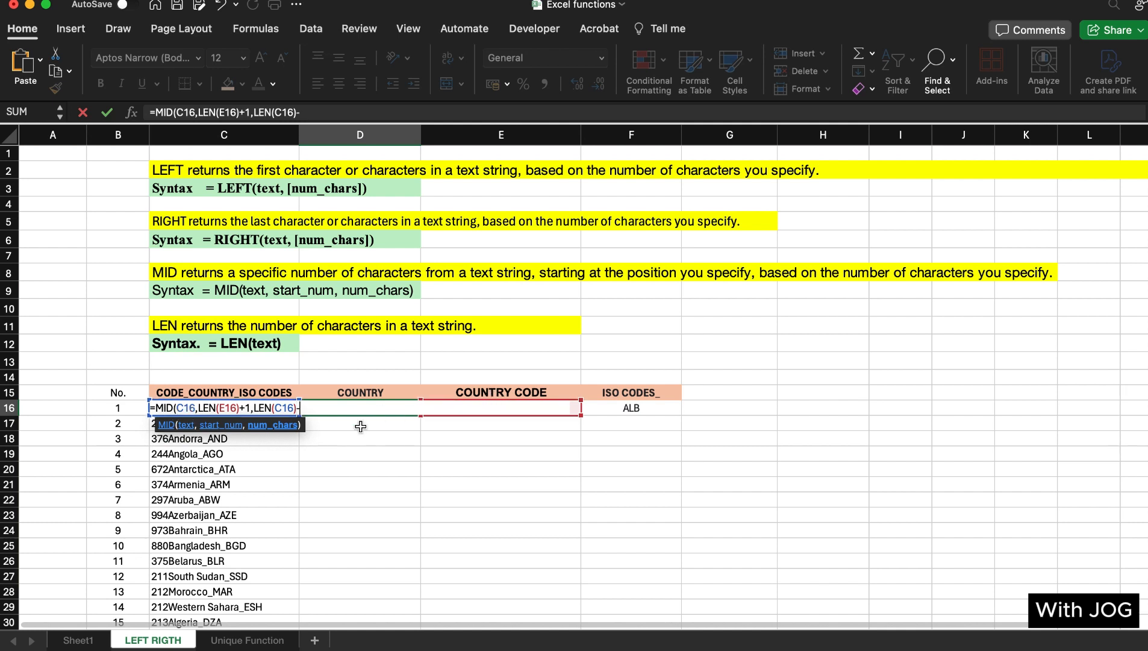
text(-len)
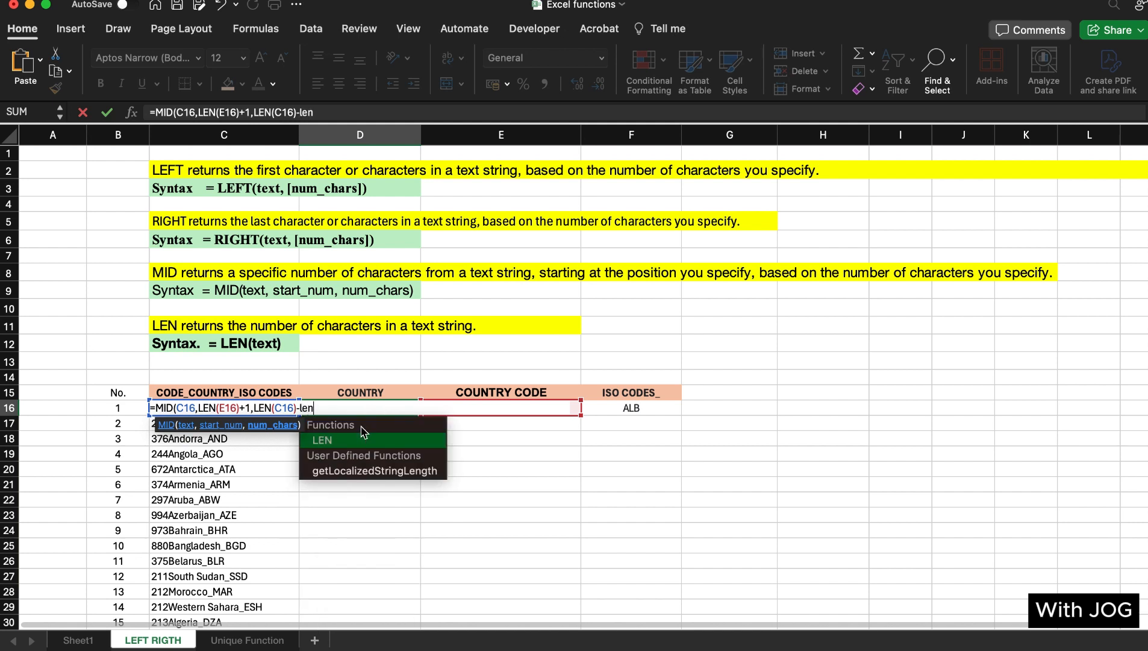
key(Tab)
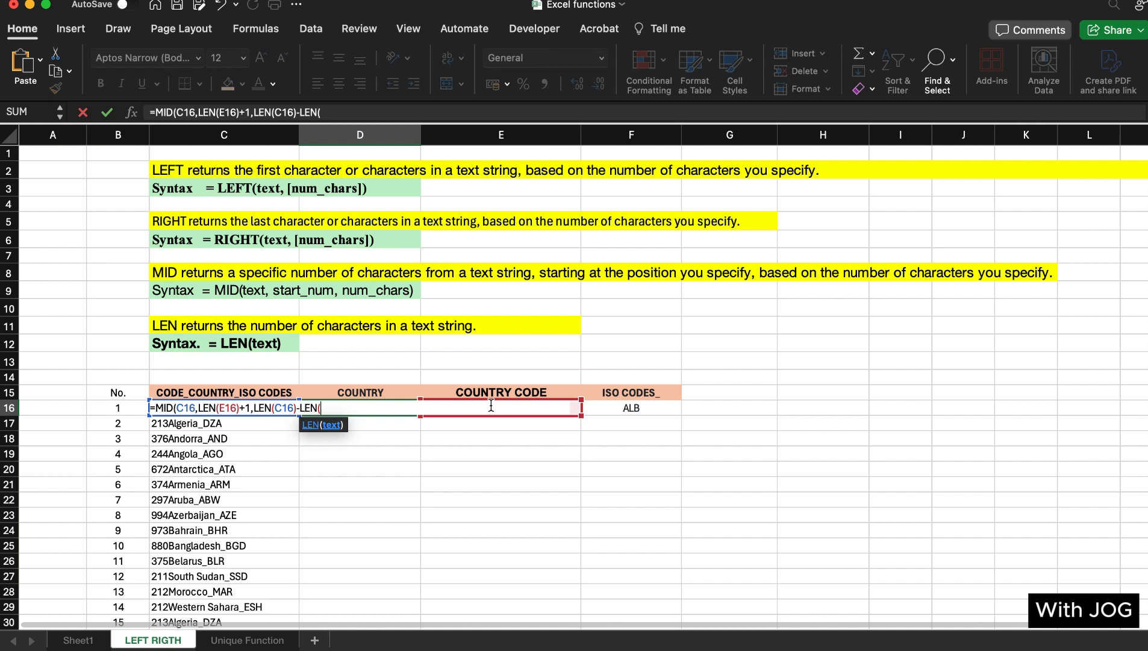
text(E16))
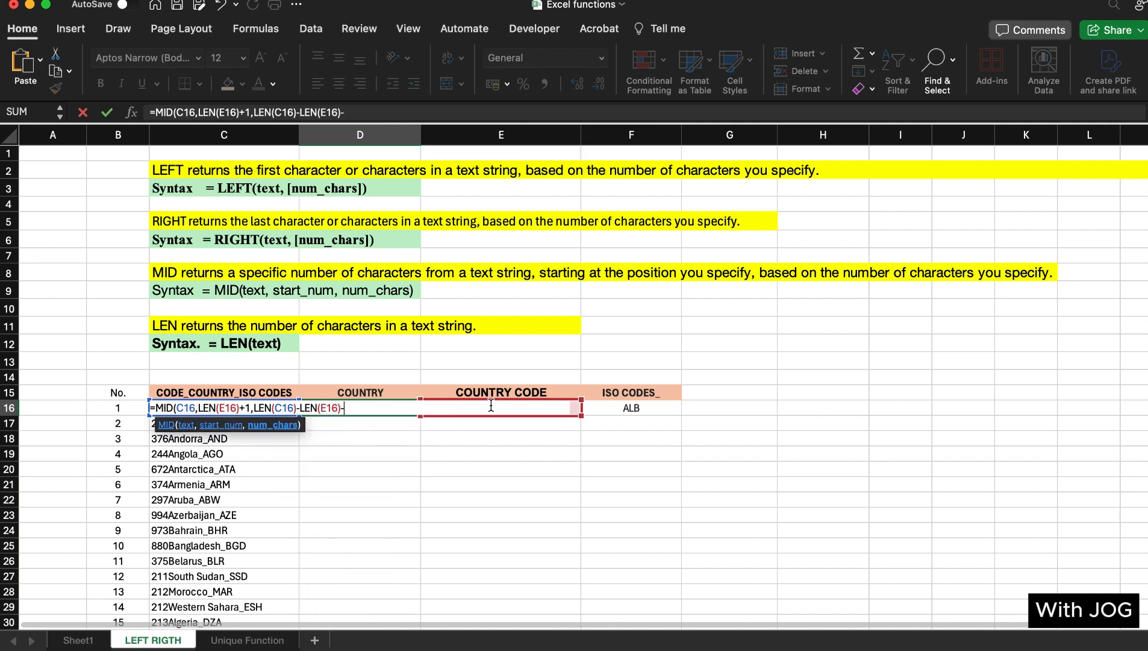
text(-)
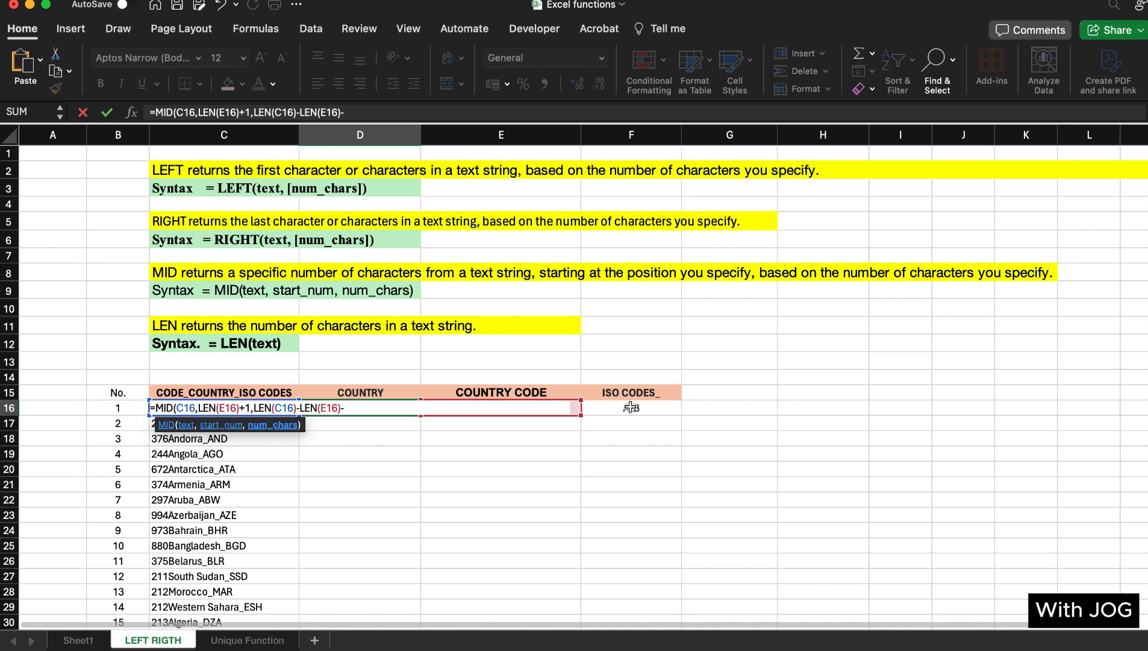
text(len)
key(Tab)
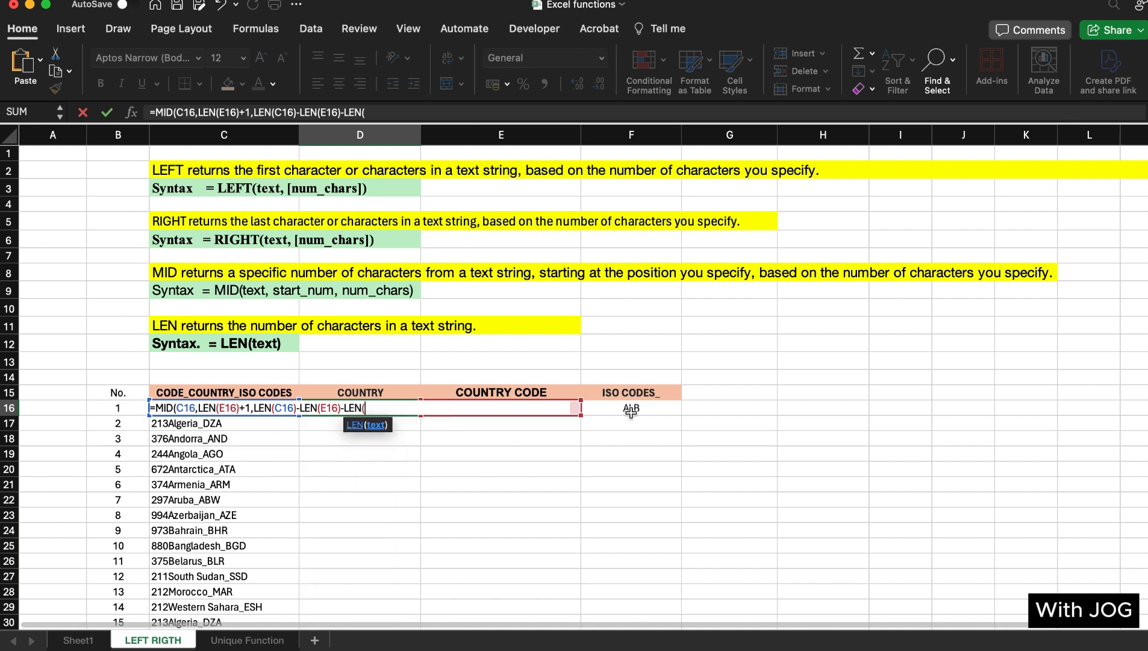
click(632, 407)
text()-1)
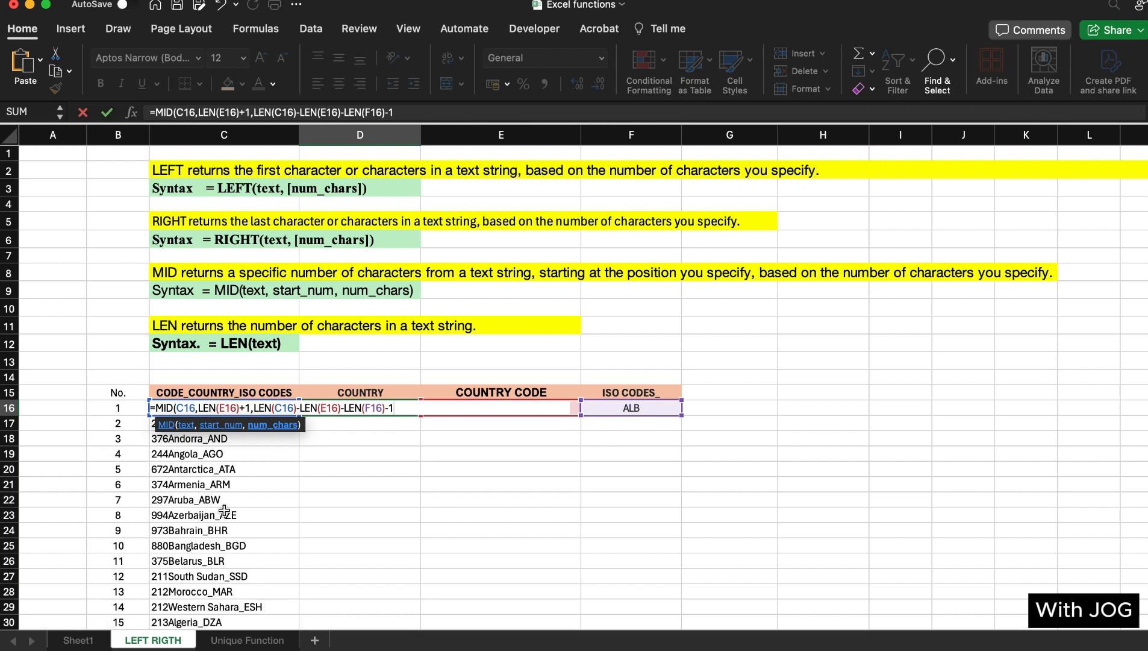
text())
key(Return)
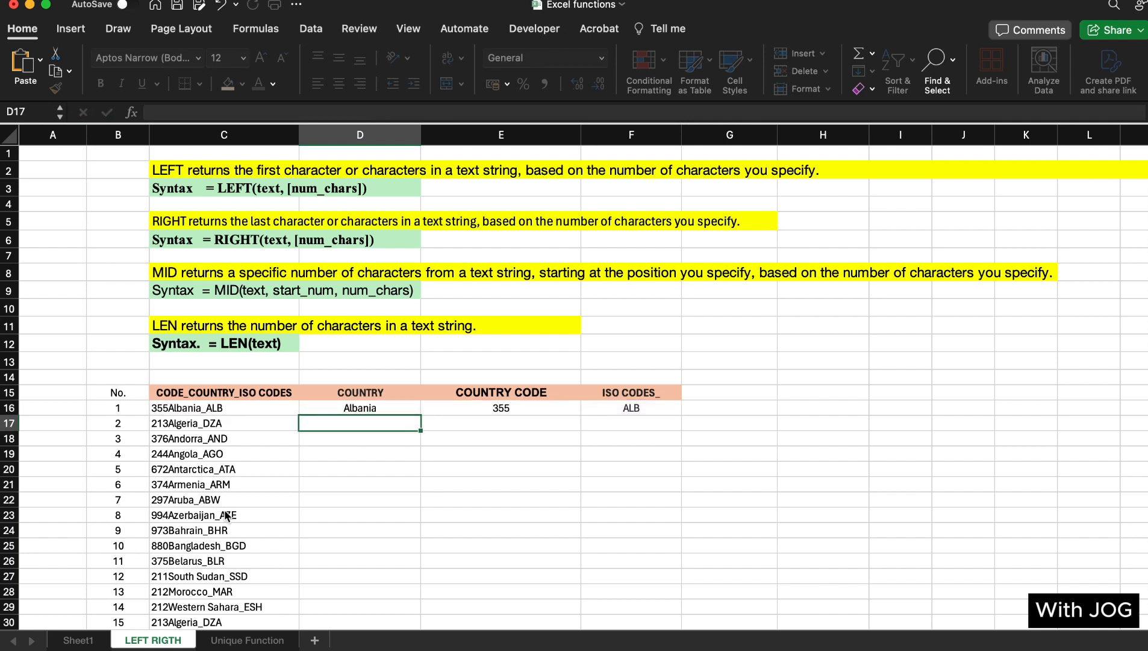
Copy the COUNTRY, COUNTRY CODE and ISO CODES formulas in D16:F16 down through row 68
click(370, 408)
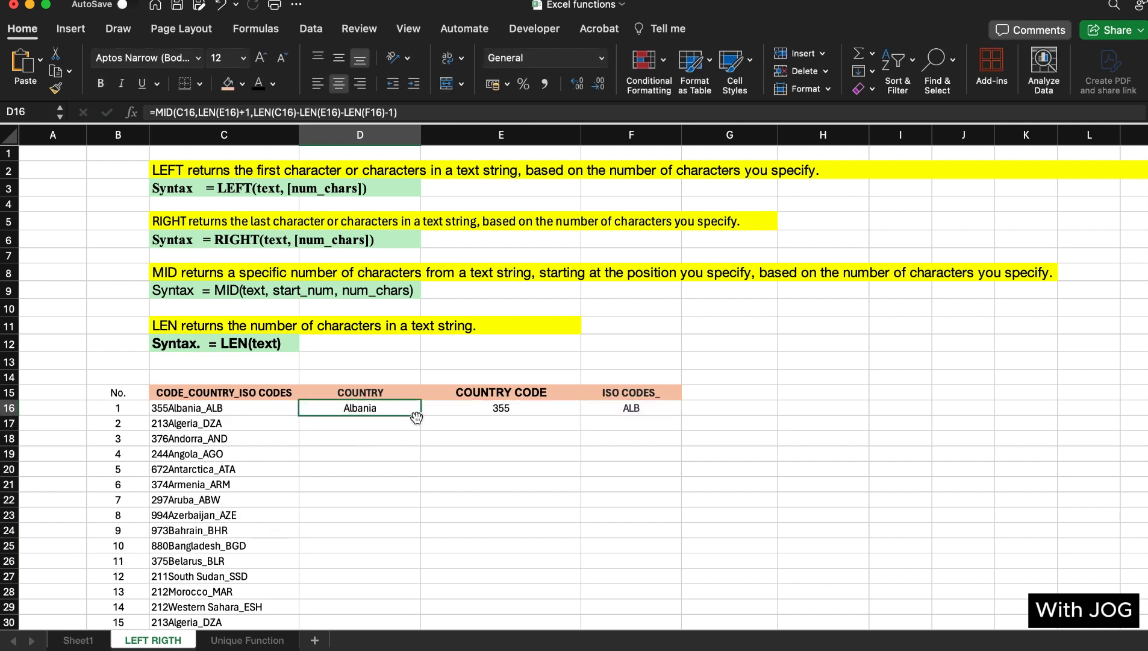
key(shift+super+Right)
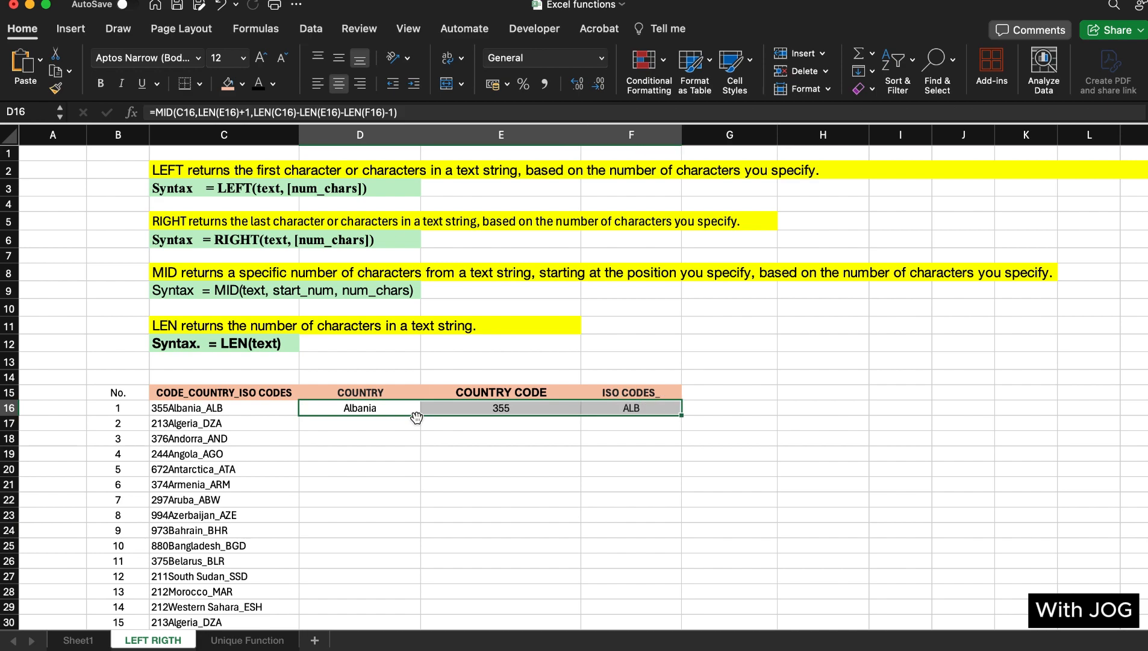
double_click(682, 417)
Review the filled COUNTRY, COUNTRY CODE and ISO CODES columns against the combined text in column C
scroll(493, 505, down, 10)
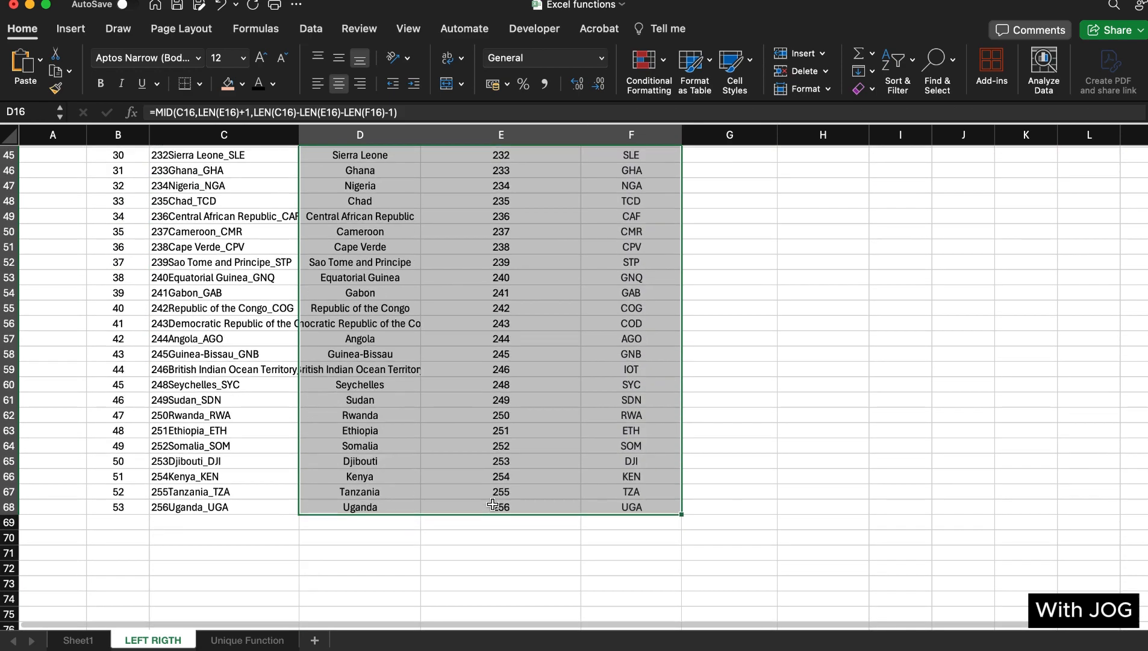
scroll(493, 505, up, 3)
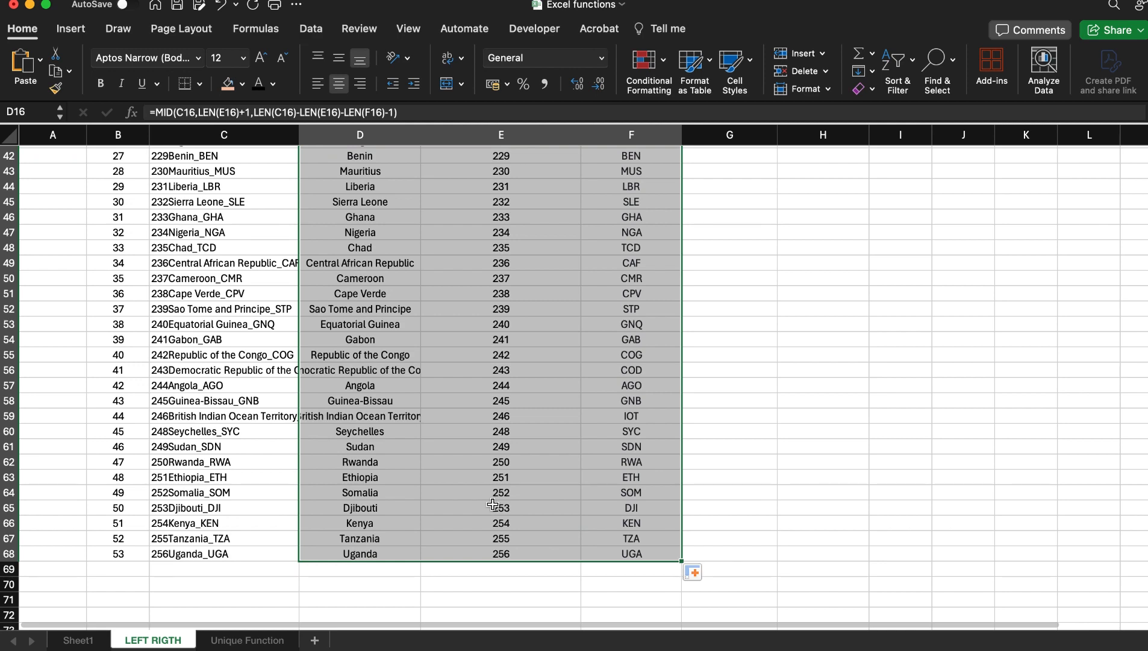
scroll(487, 527, up, 15)
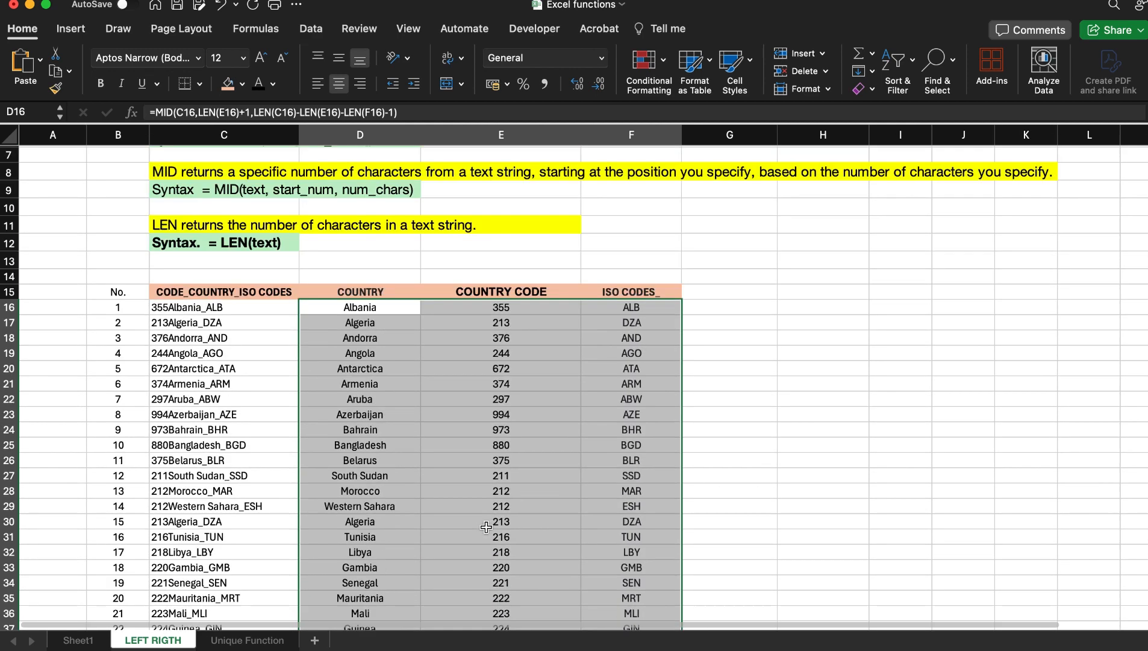
scroll(486, 527, up, 3)
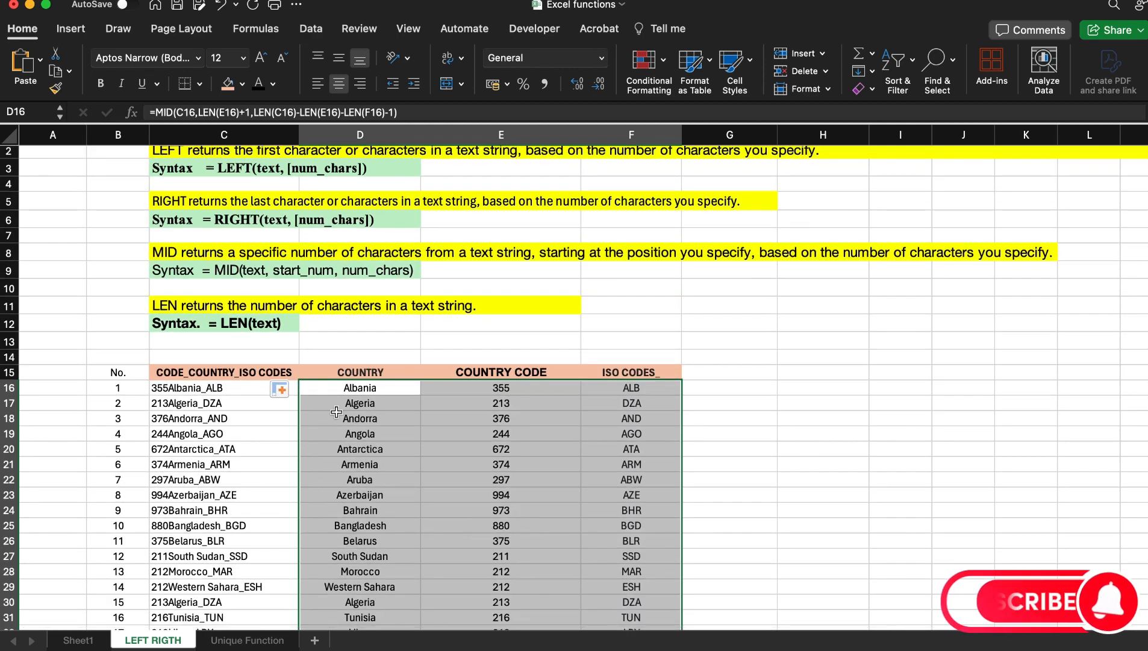
click(342, 388)
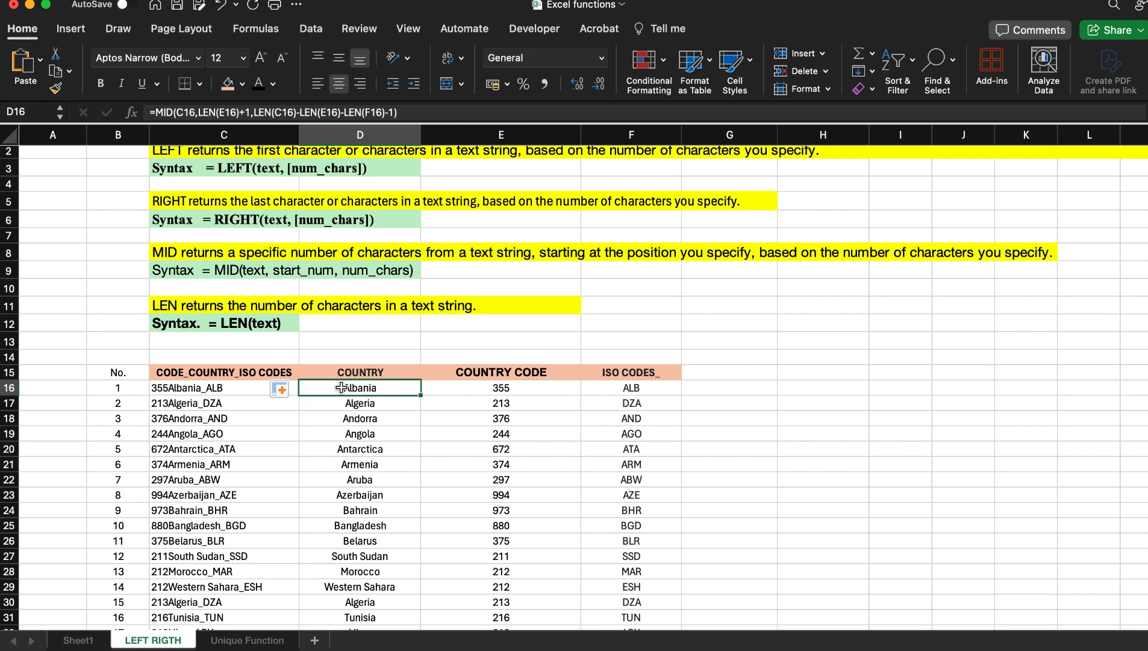
scroll(342, 388, down, 5)
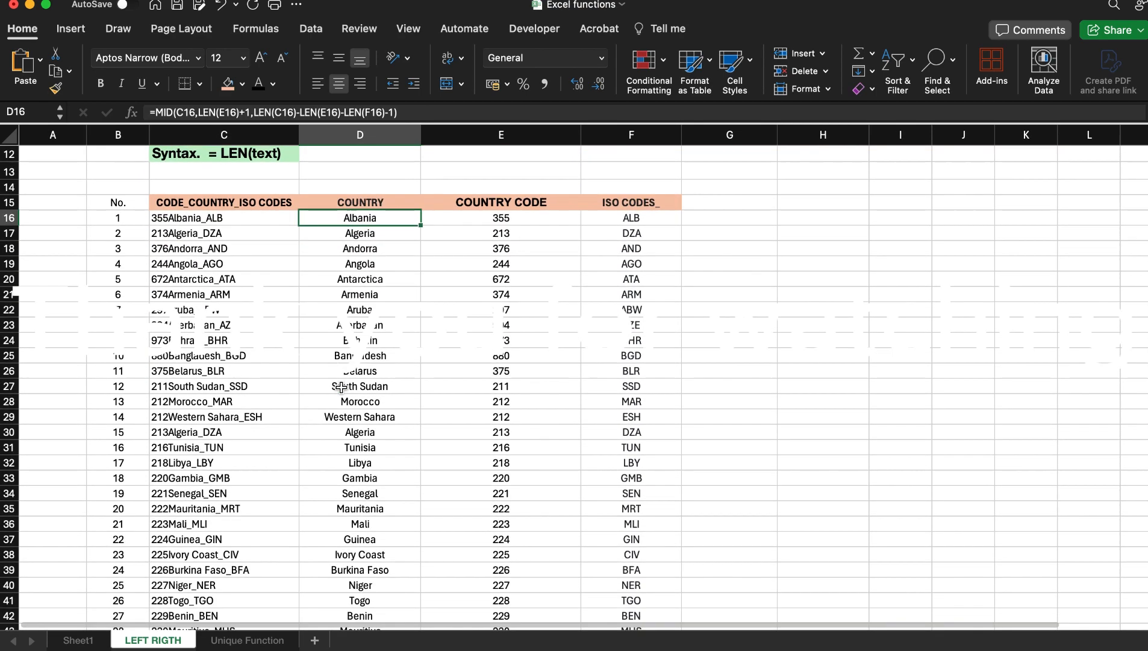
scroll(342, 387, down, 4)
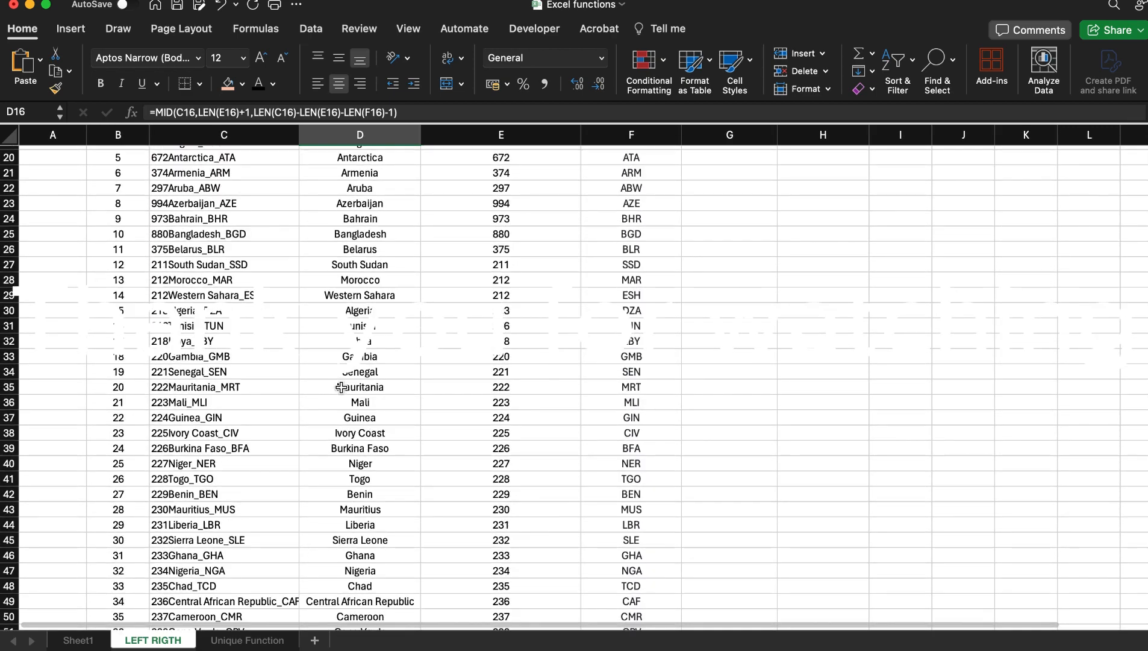